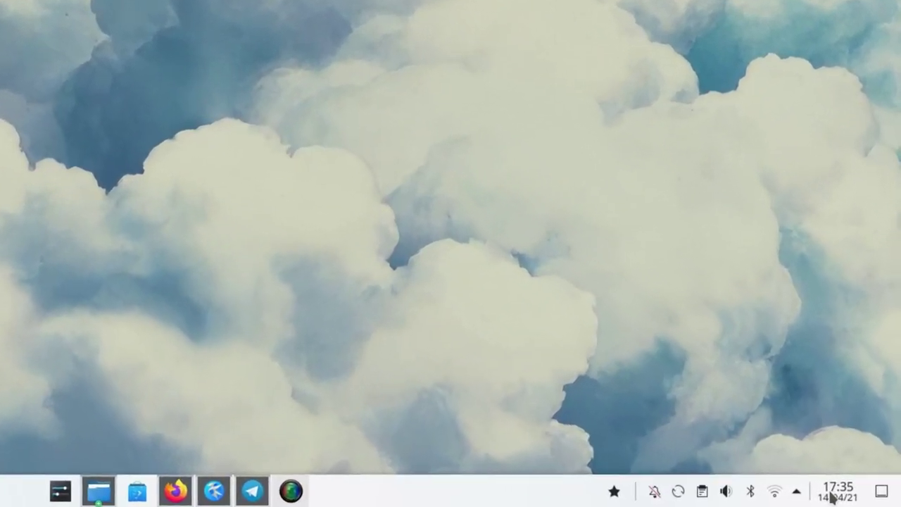
# - Open the Digital Clock settings from the clock widget's context menu
pyautogui.click(859, 498)
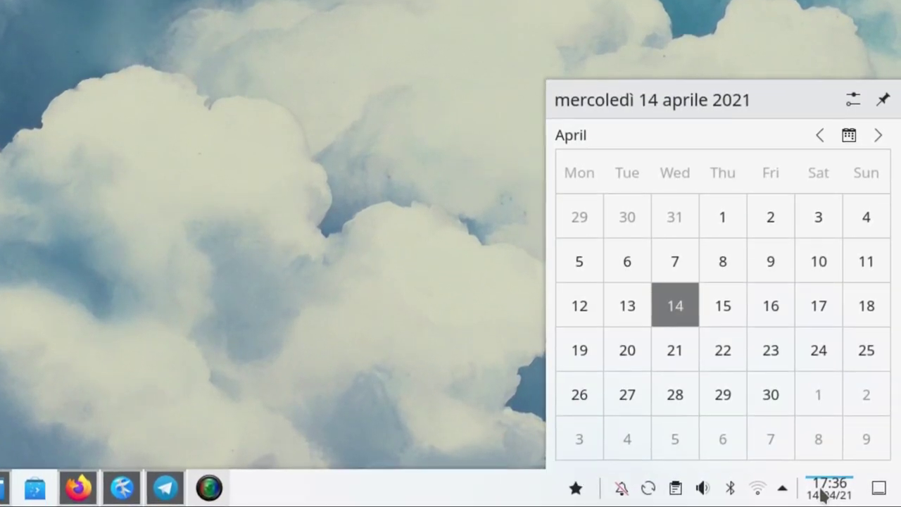
pyautogui.rightClick(825, 493)
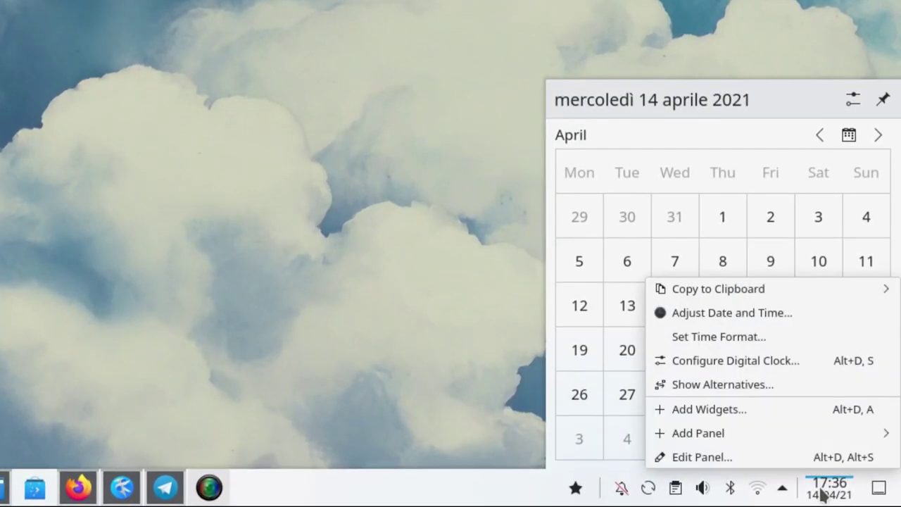
pyautogui.click(771, 361)
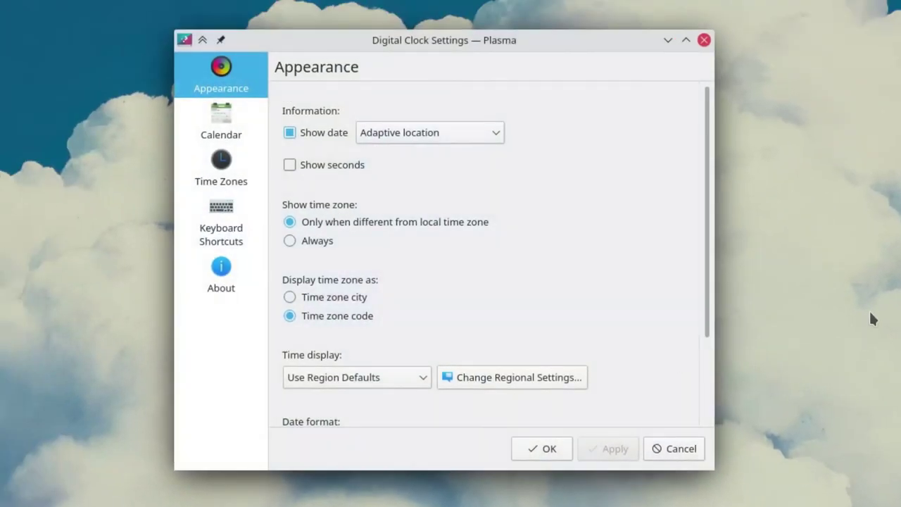
# - Enable the Astronomical Events and Holidays calendar plugins, apply, and preview the calendar popup
pyautogui.click(227, 134)
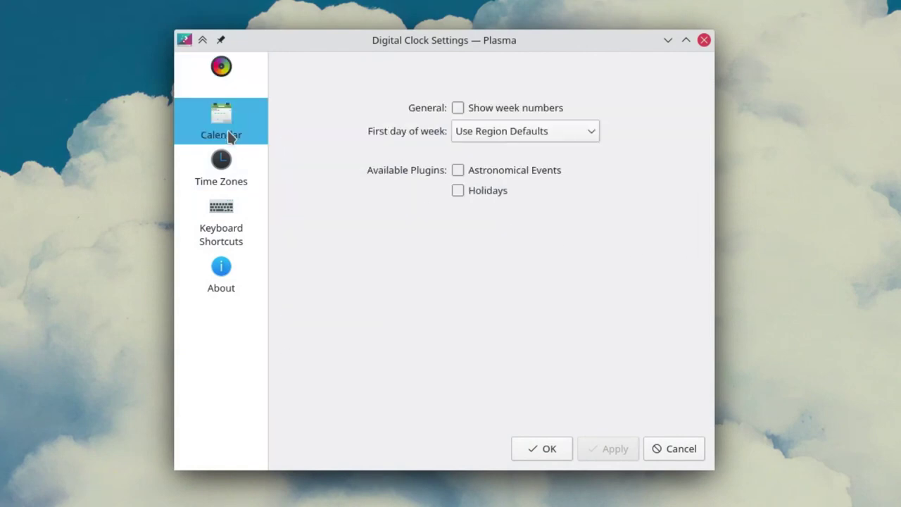
pyautogui.click(455, 169)
pyautogui.click(458, 188)
pyautogui.click(601, 447)
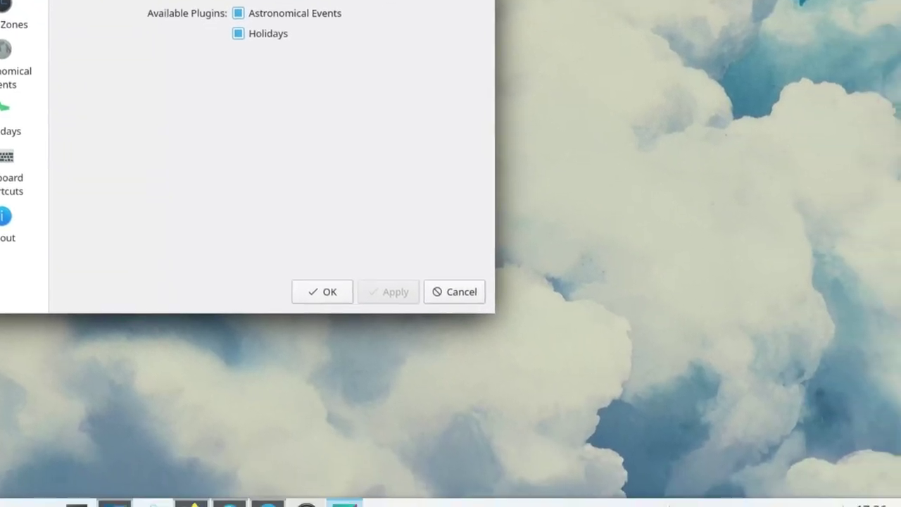
pyautogui.click(900, 506)
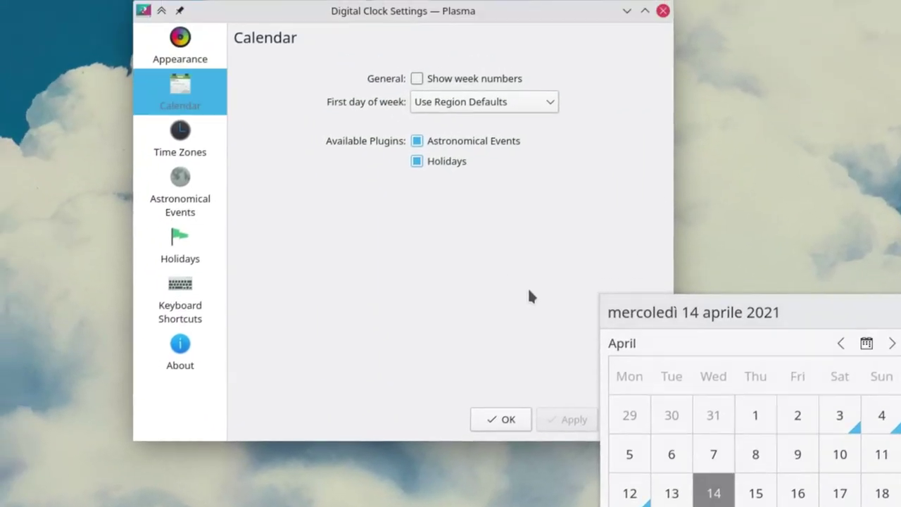
pyautogui.click(529, 296)
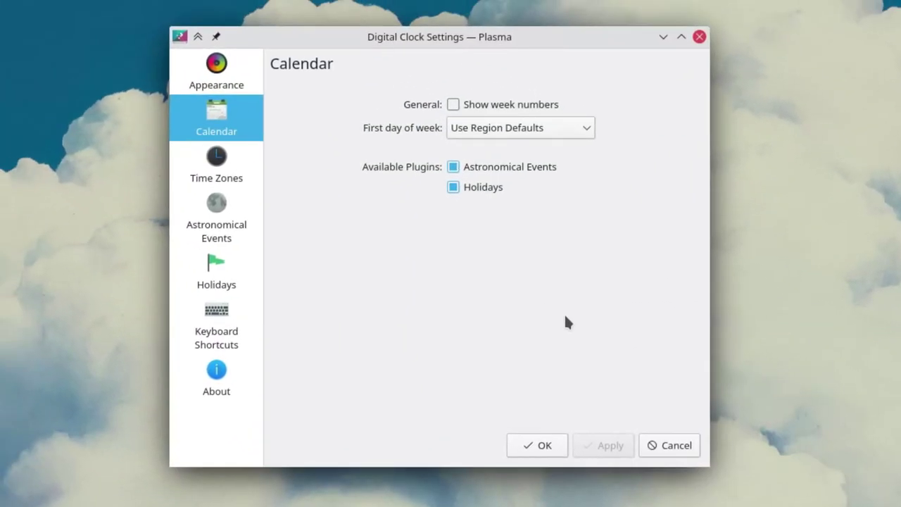
# - Add Abidjan as an extra time zone, apply, and check the popup's CEST and GMT times
pyautogui.click(219, 175)
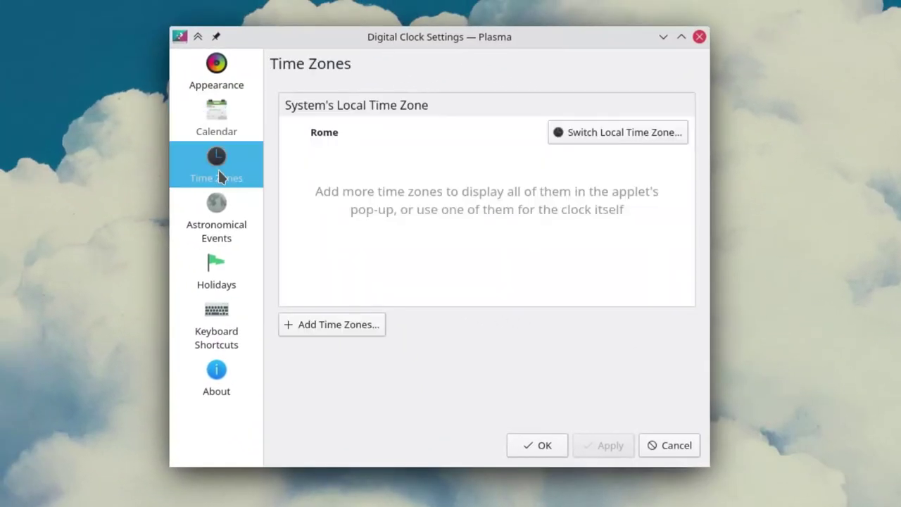
pyautogui.click(330, 324)
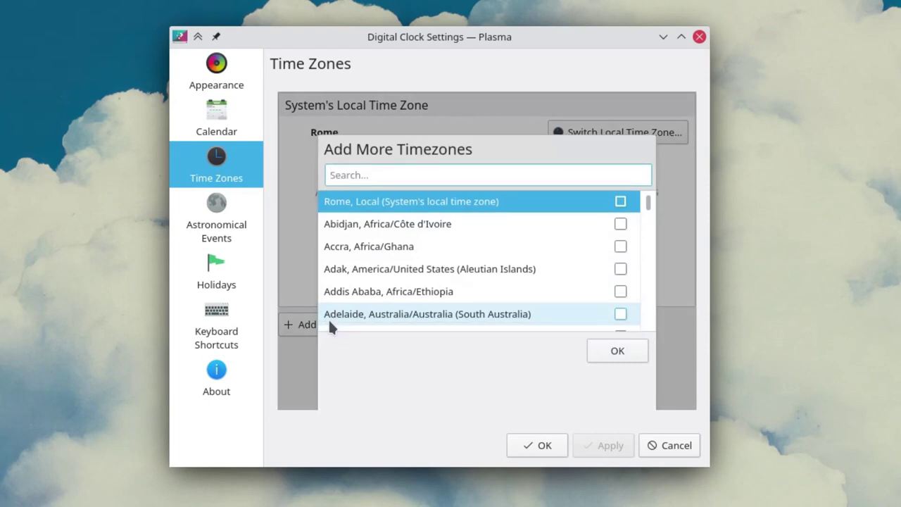
pyautogui.click(621, 228)
pyautogui.click(611, 357)
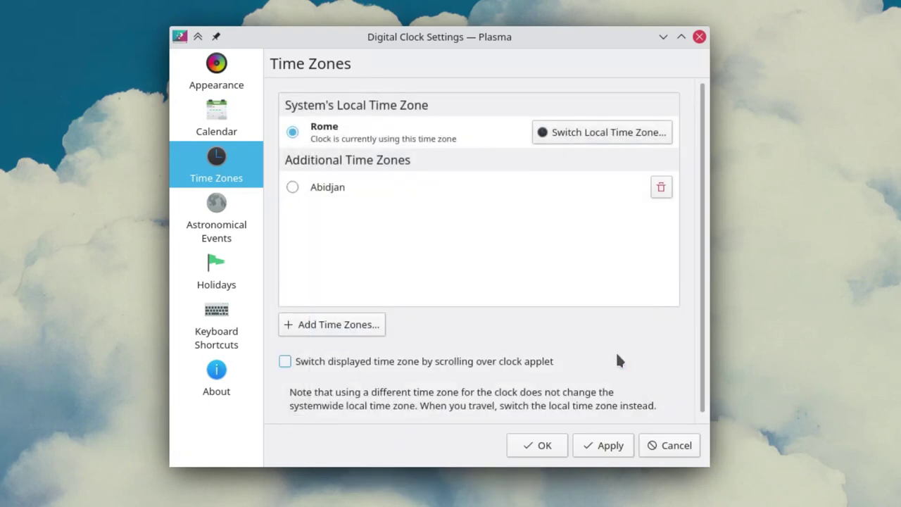
pyautogui.click(620, 442)
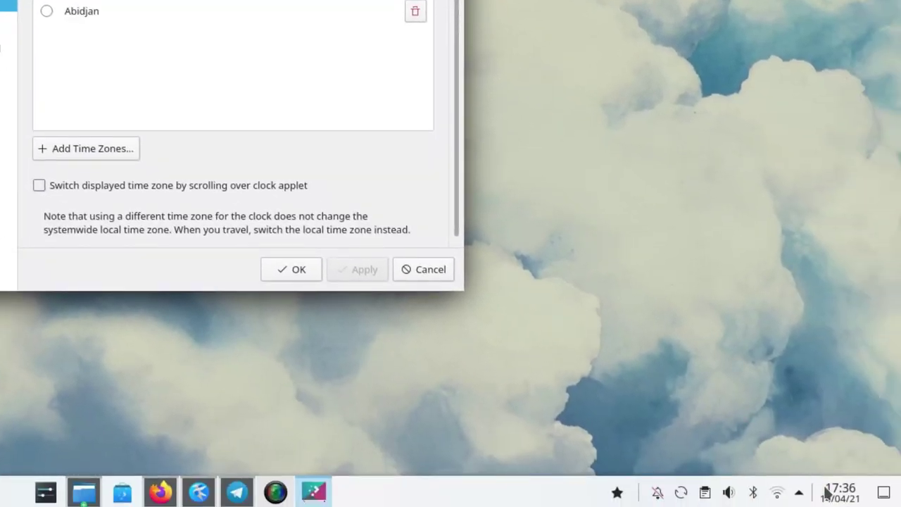
pyautogui.click(827, 492)
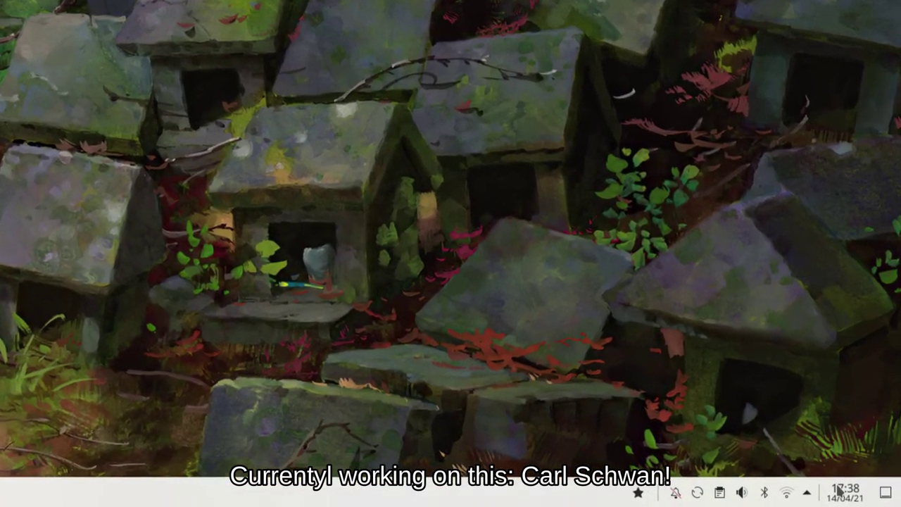
# - Open the redesigned calendar popup and cycle through its Months, Years and Days views
pyautogui.click(841, 490)
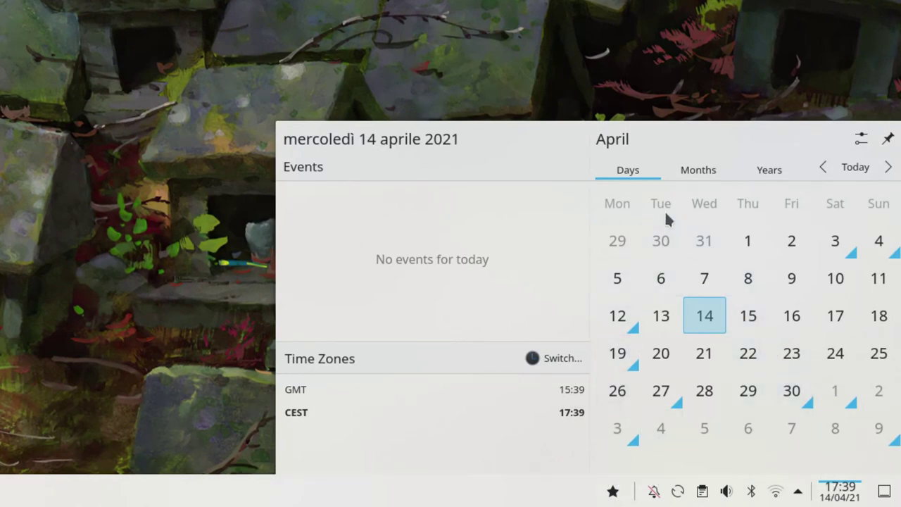
pyautogui.click(687, 172)
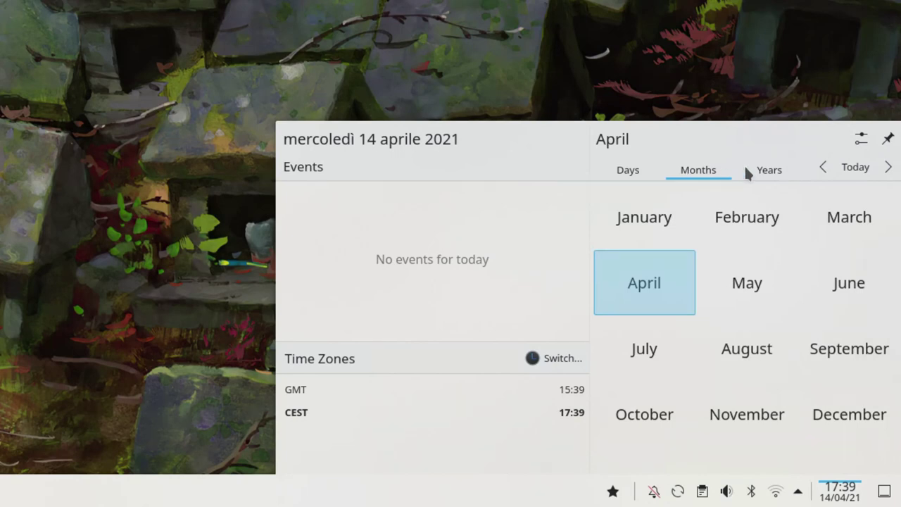
pyautogui.click(748, 172)
pyautogui.click(704, 172)
pyautogui.click(629, 171)
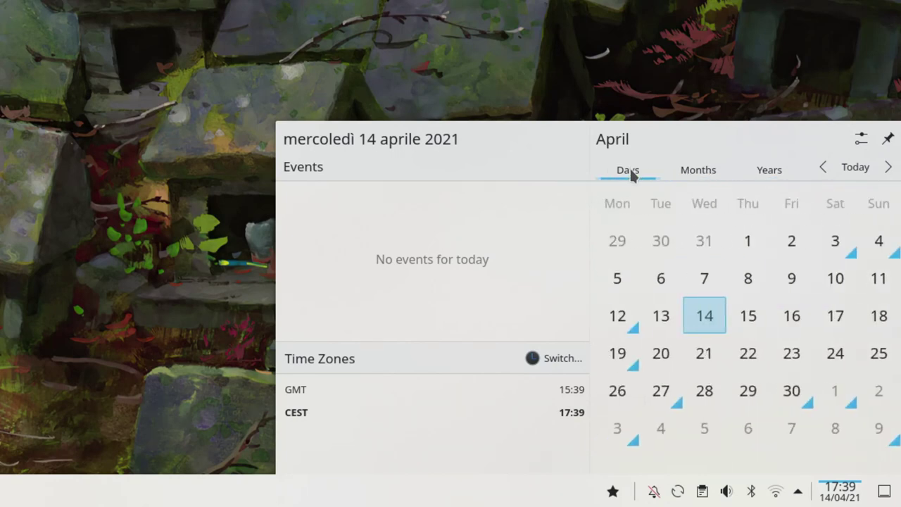
# - View the audio volume popup's playing applications and device levels
pyautogui.click(726, 491)
pyautogui.click(778, 189)
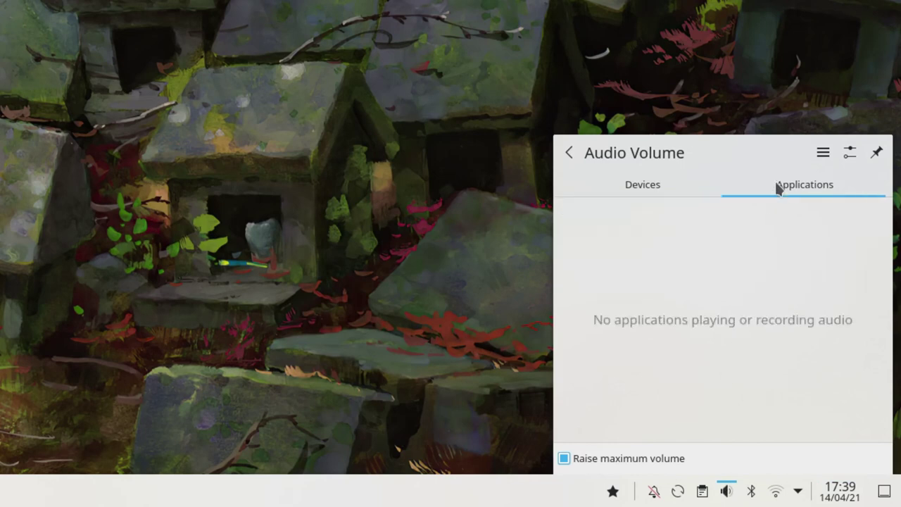
pyautogui.click(677, 188)
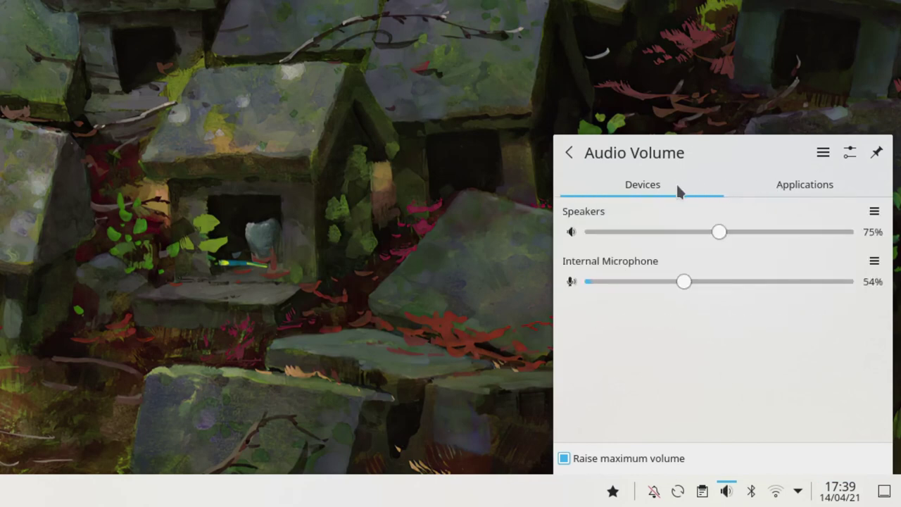
# - In the calendar, select 15, 16 and 17 April, then 6 and 18 May 2021
pyautogui.click(838, 493)
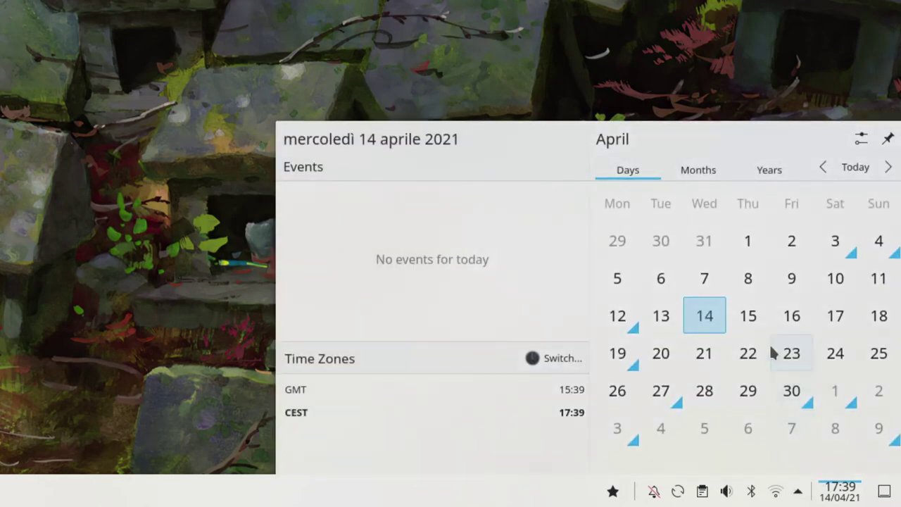
pyautogui.click(745, 317)
pyautogui.click(796, 320)
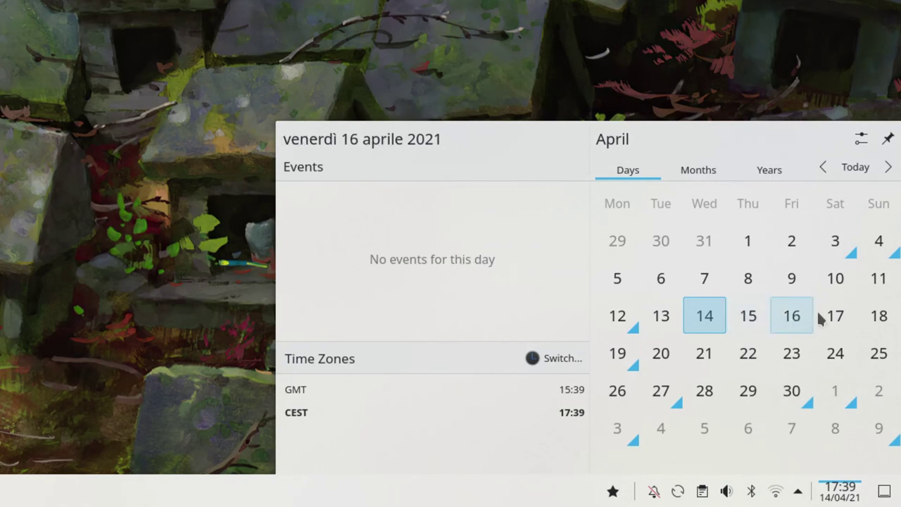
pyautogui.click(838, 316)
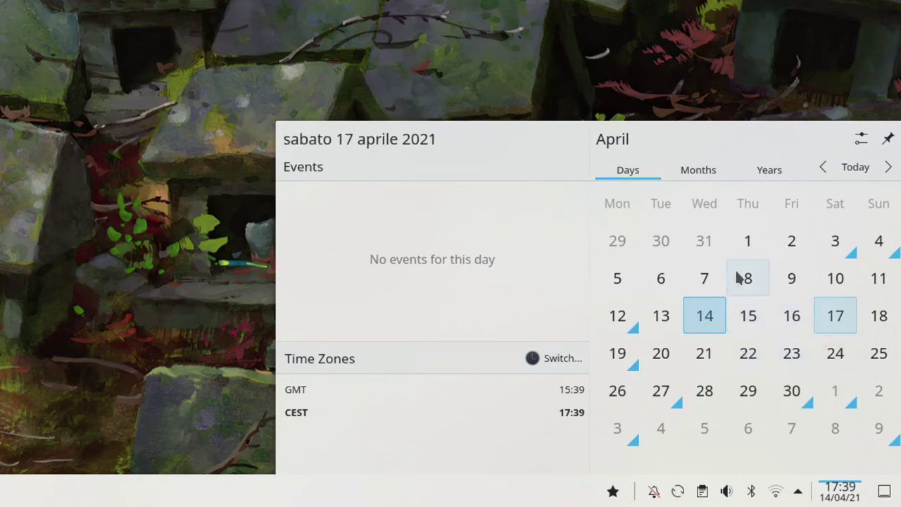
pyautogui.click(887, 172)
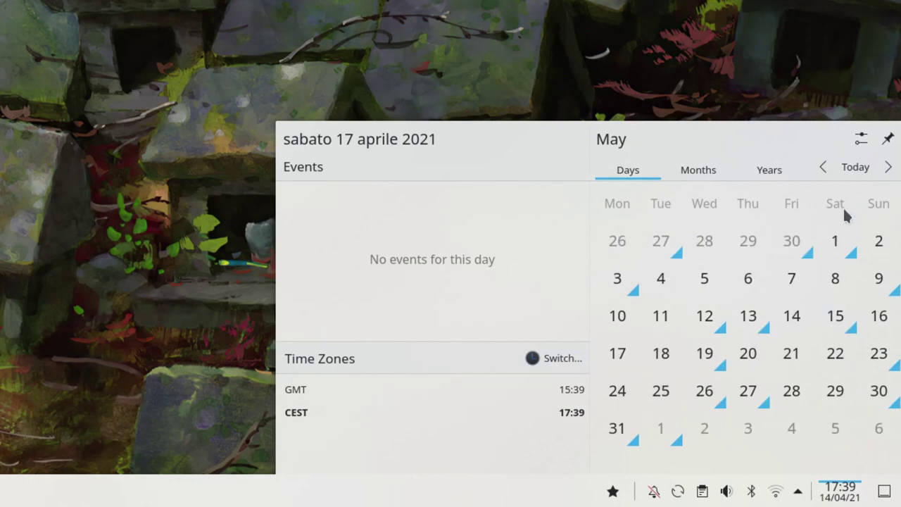
pyautogui.click(736, 288)
pyautogui.click(661, 369)
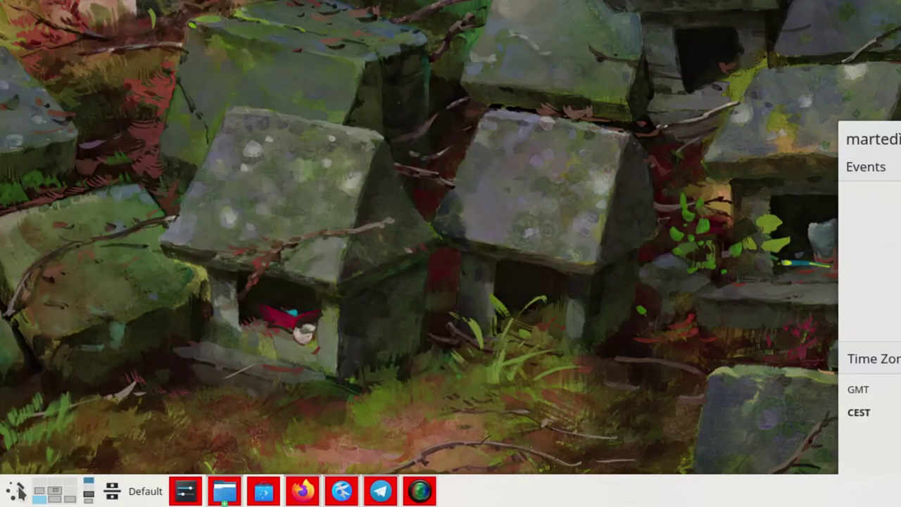
# - Open the calendar popup on 14 April 2021, switching through Months, Years, Months and Days views
pyautogui.click(17, 491)
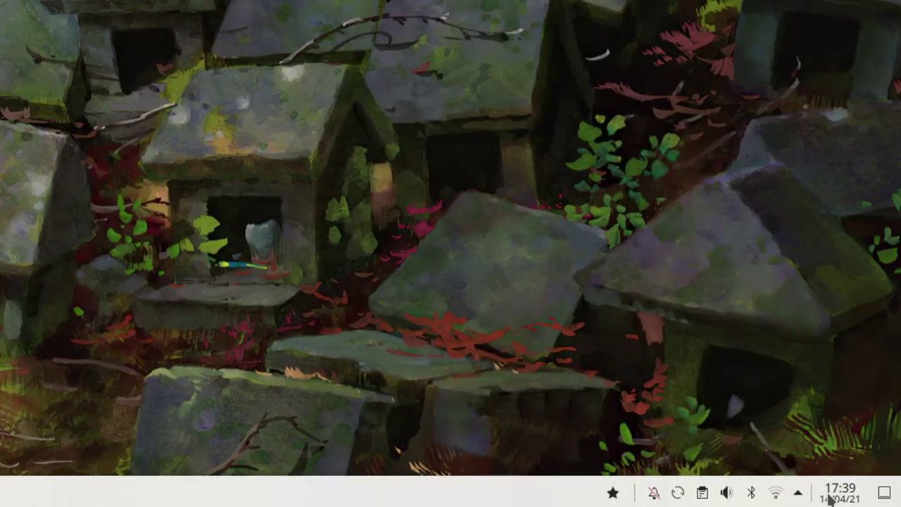
pyautogui.click(900, 495)
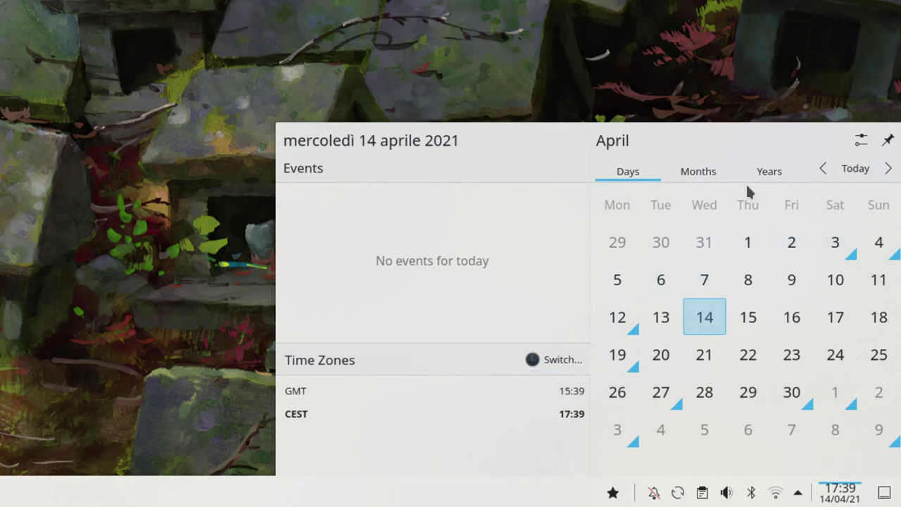
pyautogui.click(699, 173)
pyautogui.click(769, 172)
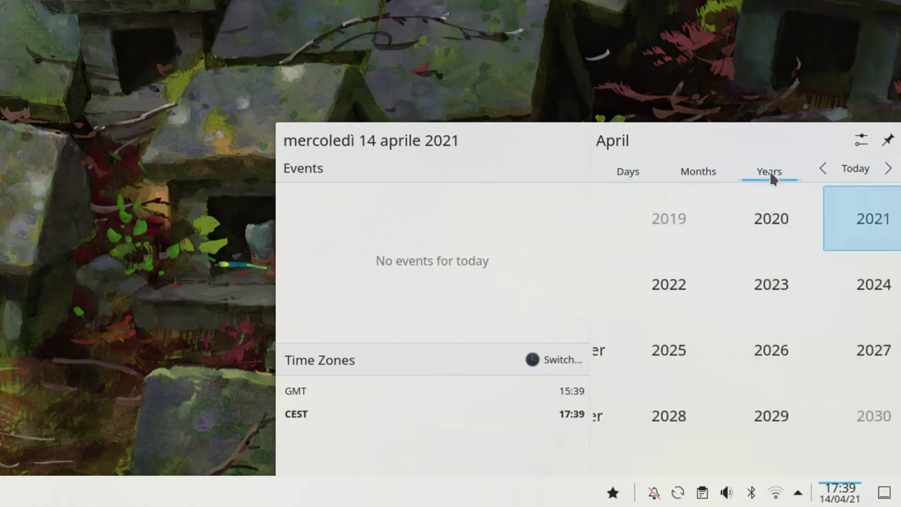
pyautogui.click(699, 171)
pyautogui.click(639, 168)
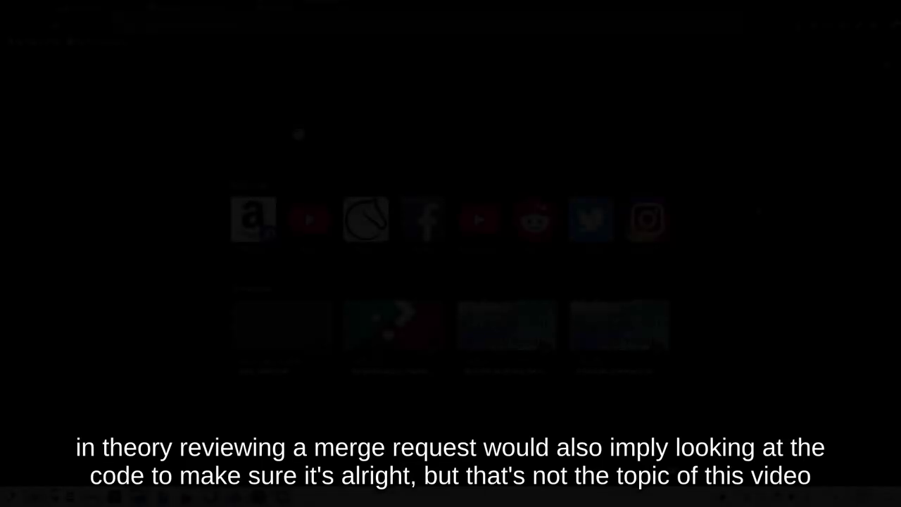
# - Browse to invent.kde.org, filter projects for plasma-desktop, and open Plasma Desktop's merge requests
pyautogui.write('invent.kde.org/')
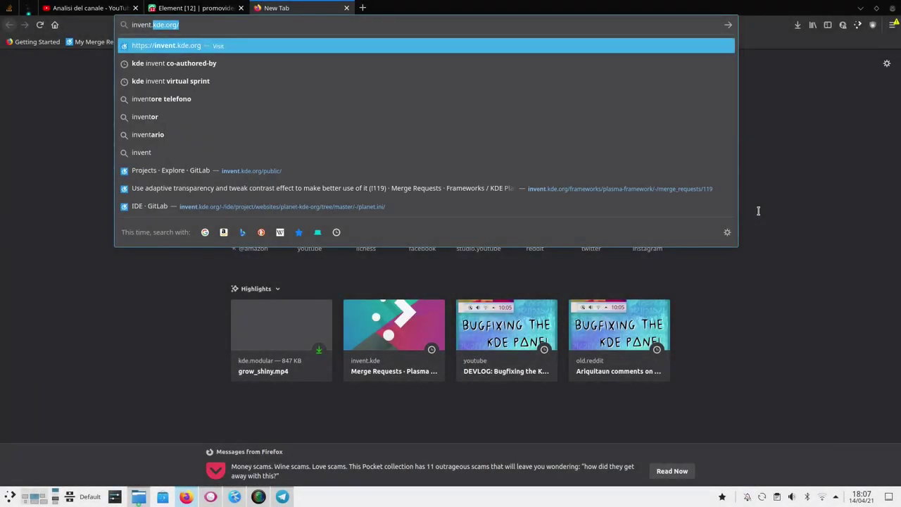
pyautogui.press('Return')
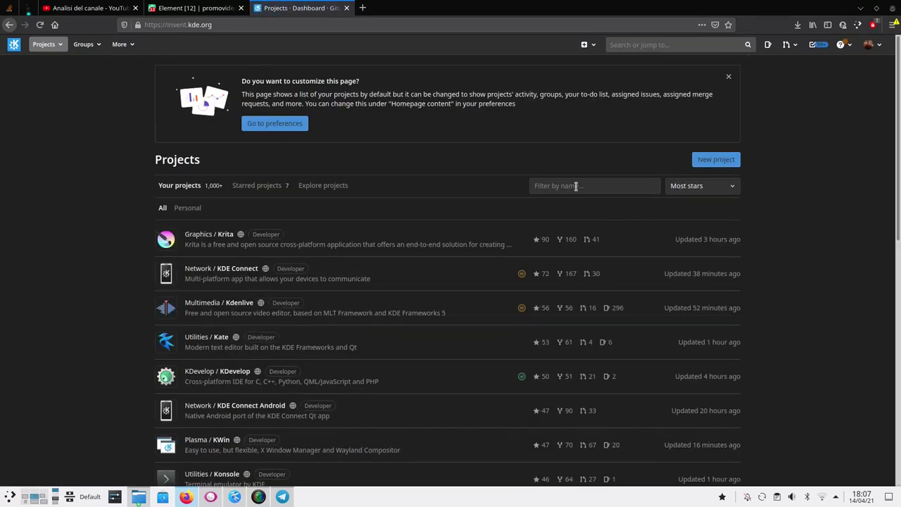
pyautogui.click(576, 185)
pyautogui.write('pl')
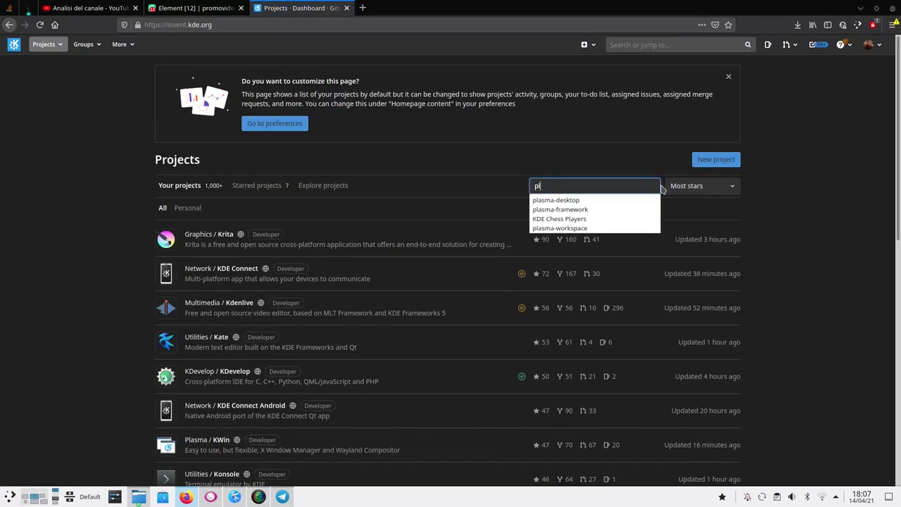
pyautogui.write('asma-desktop')
pyautogui.press('Return')
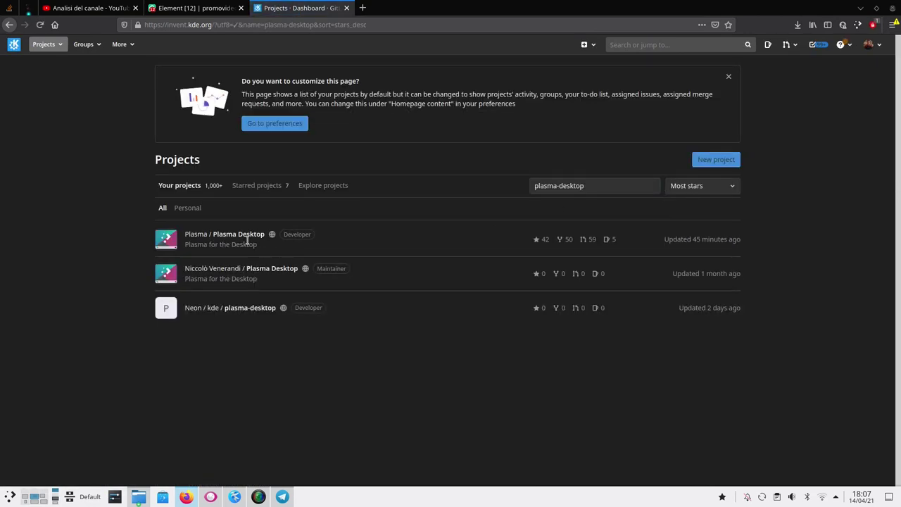
pyautogui.click(246, 239)
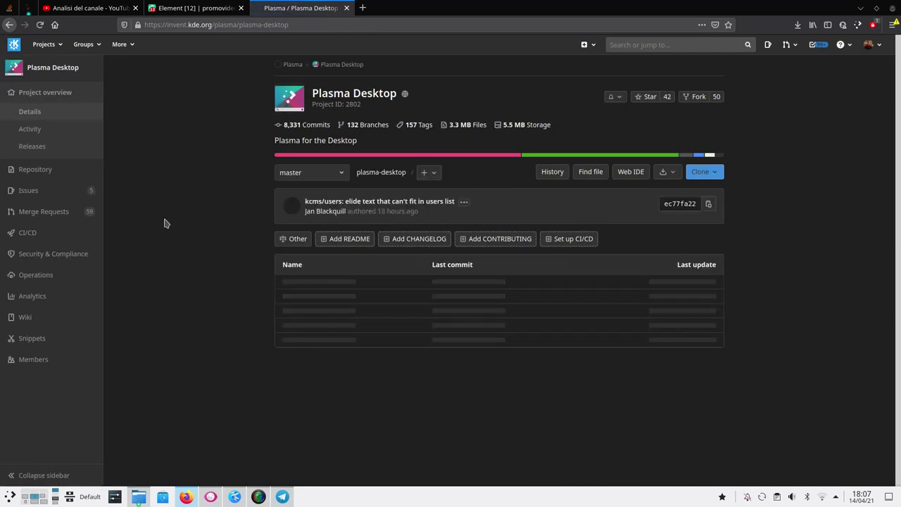
pyautogui.click(74, 212)
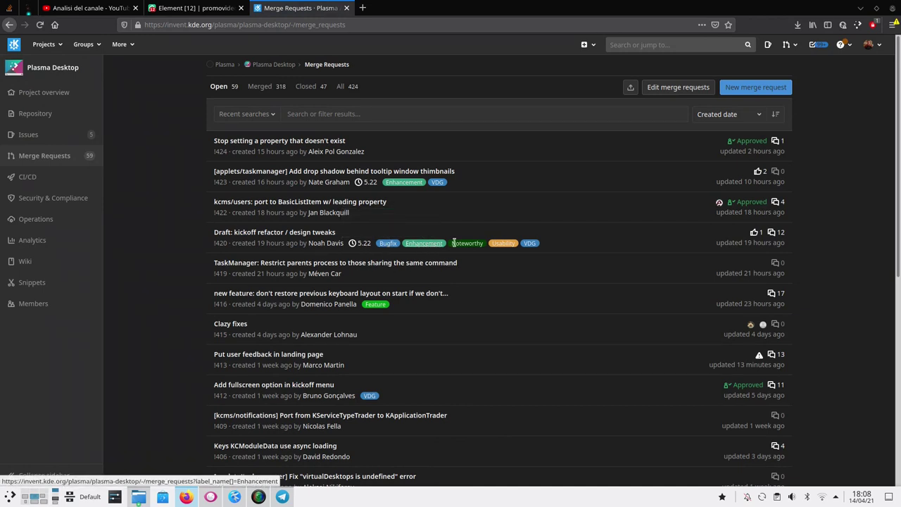
# - Read draft MR 'kickoff refactor / design tweaks', highlighting its not-ready and regressions notes, then show the desktop
pyautogui.click(291, 235)
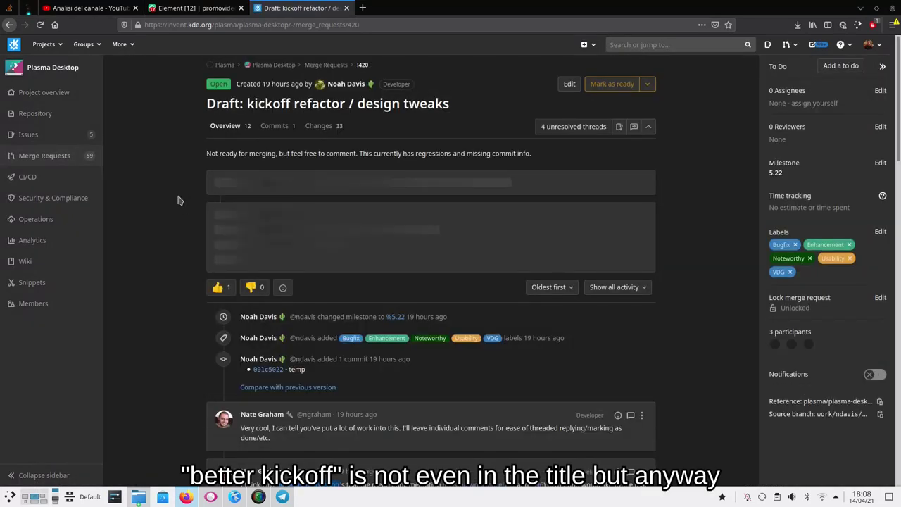
pyautogui.moveTo(207, 154); pyautogui.dragTo(276, 154)
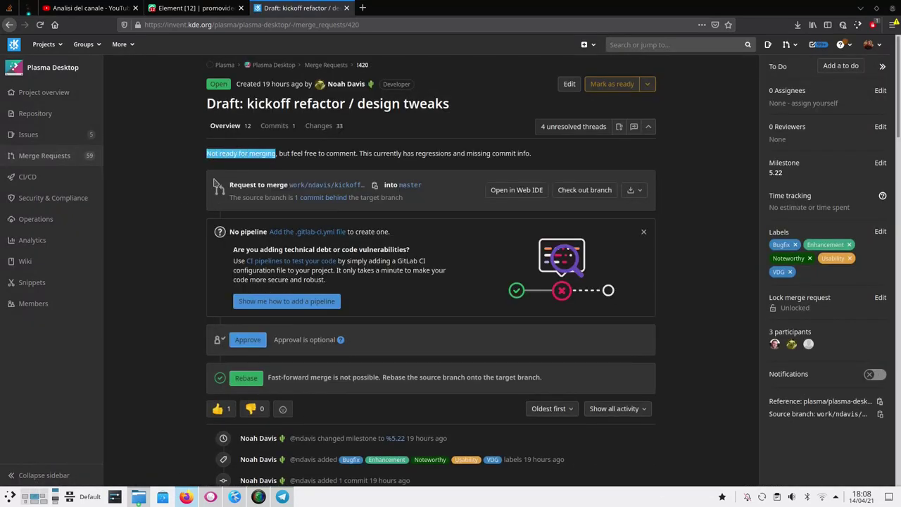
pyautogui.click(175, 203)
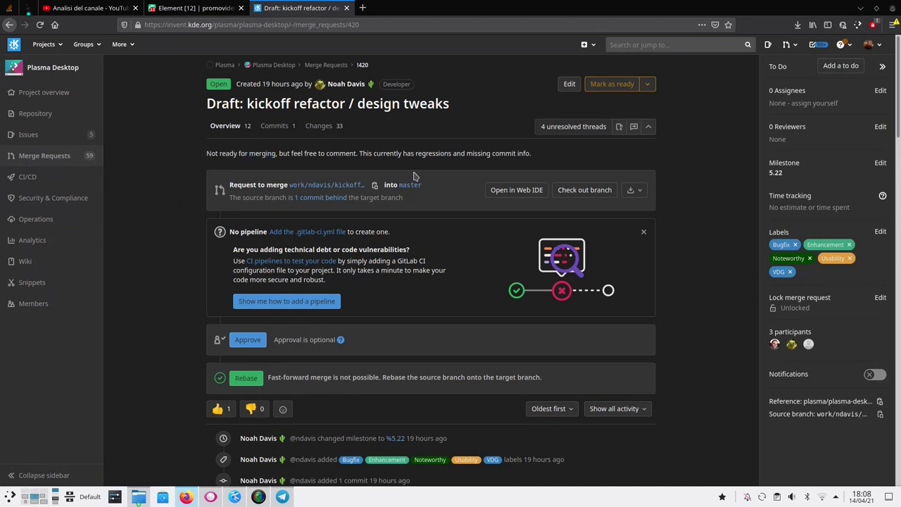
pyautogui.moveTo(360, 154); pyautogui.dragTo(425, 152)
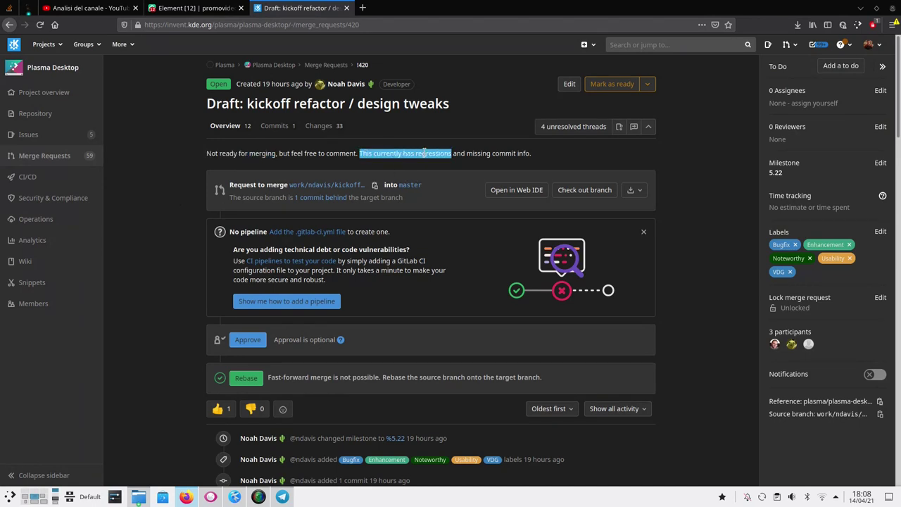
pyautogui.click(643, 165)
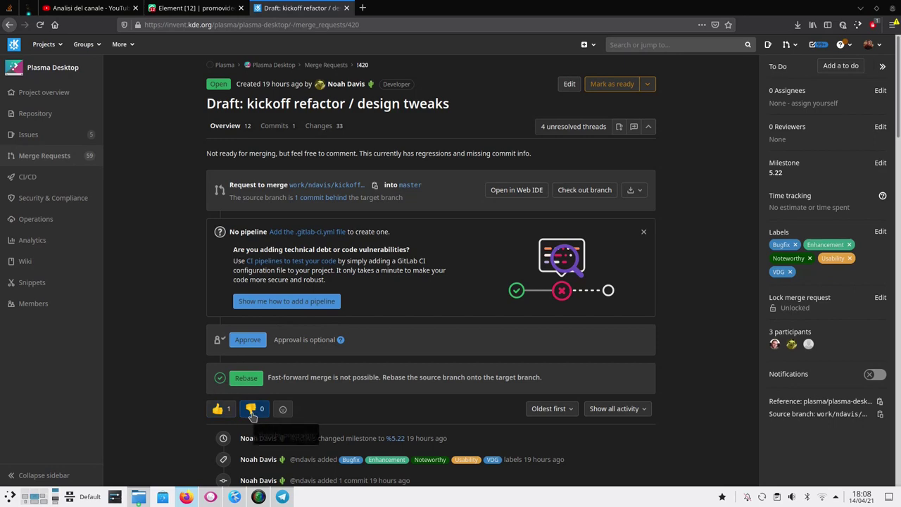
pyautogui.press('super+d')
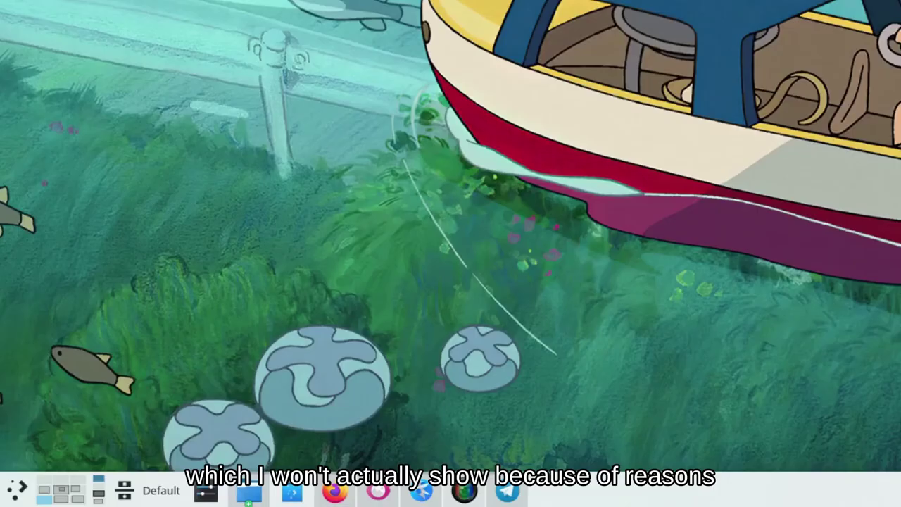
# - Open Kickoff's Applications view, show the Graphics category, and pin the launcher open
pyautogui.click(18, 491)
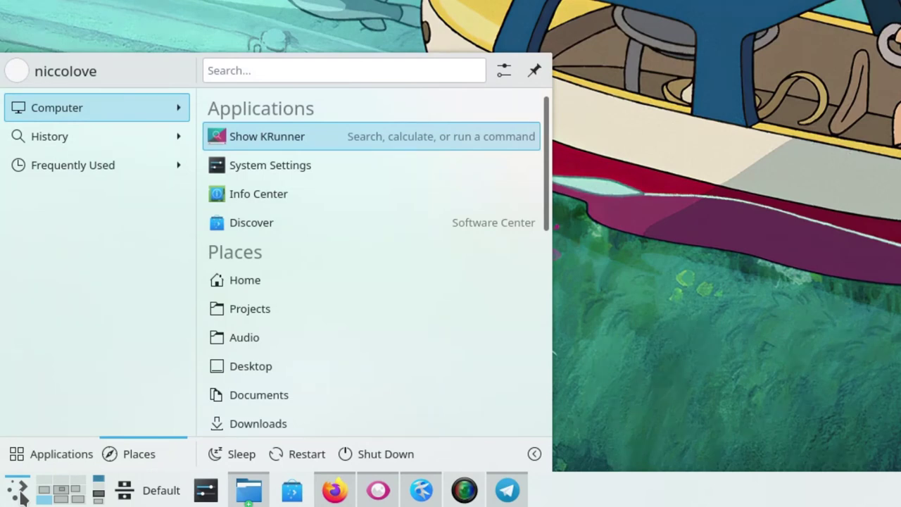
pyautogui.click(36, 456)
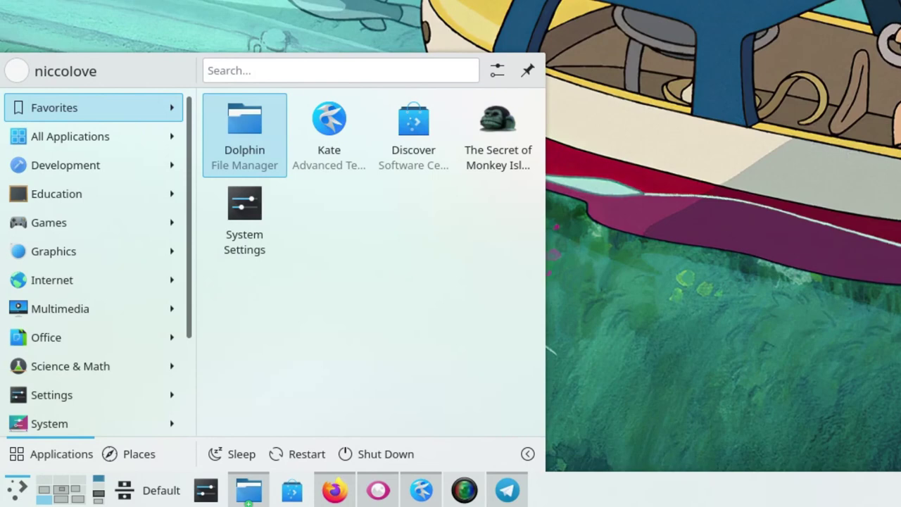
pyautogui.click(79, 247)
pyautogui.moveTo(77, 173)
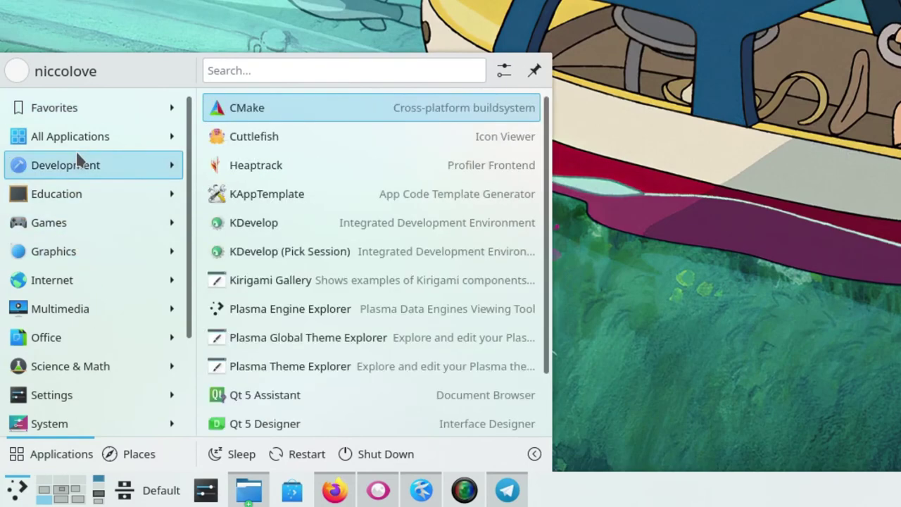
pyautogui.moveTo(85, 193)
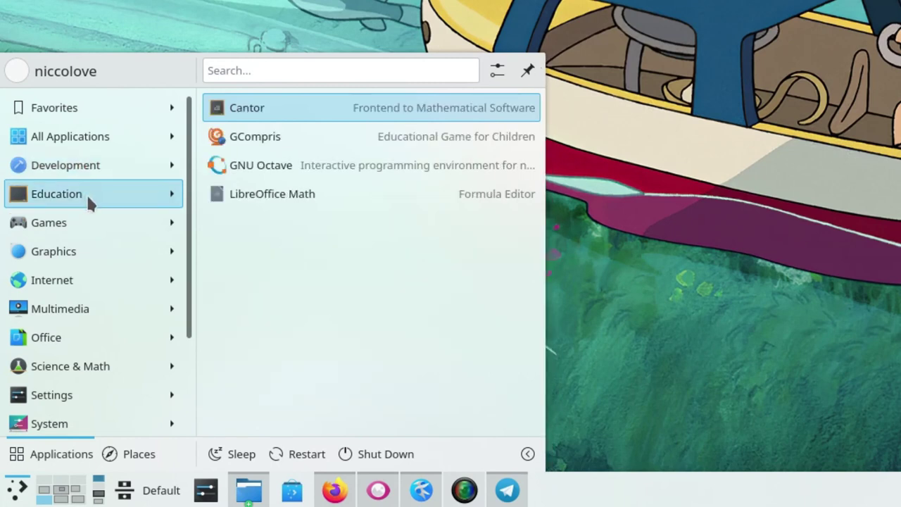
pyautogui.click(528, 71)
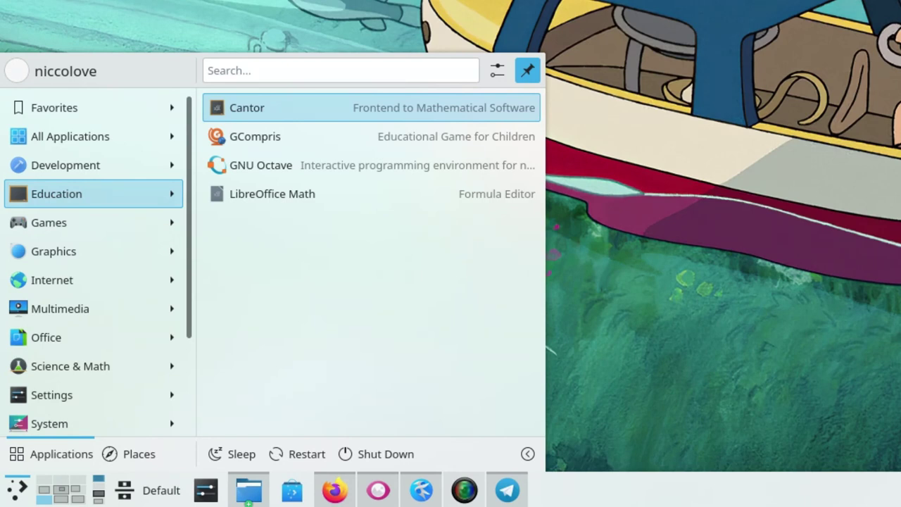
# - Scroll through Kickoff's Places view, unpin the launcher, and close it
pyautogui.click(140, 453)
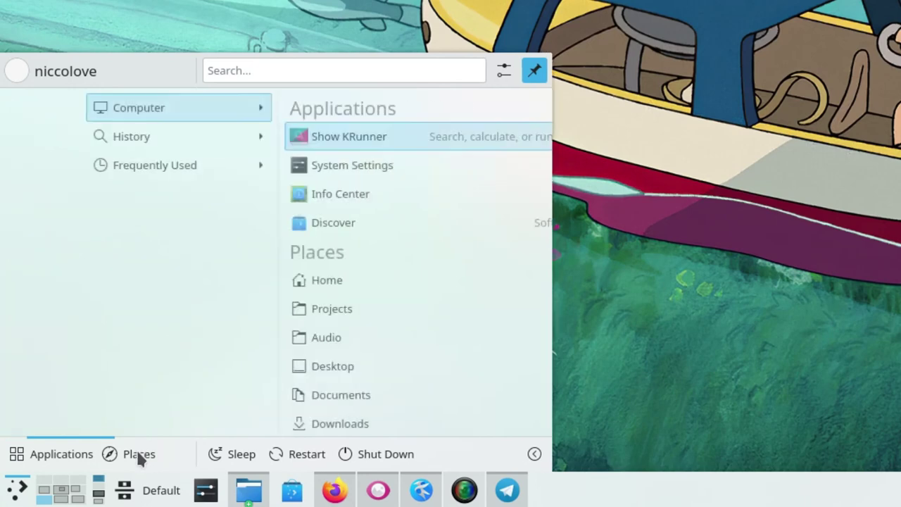
pyautogui.moveTo(189, 155)
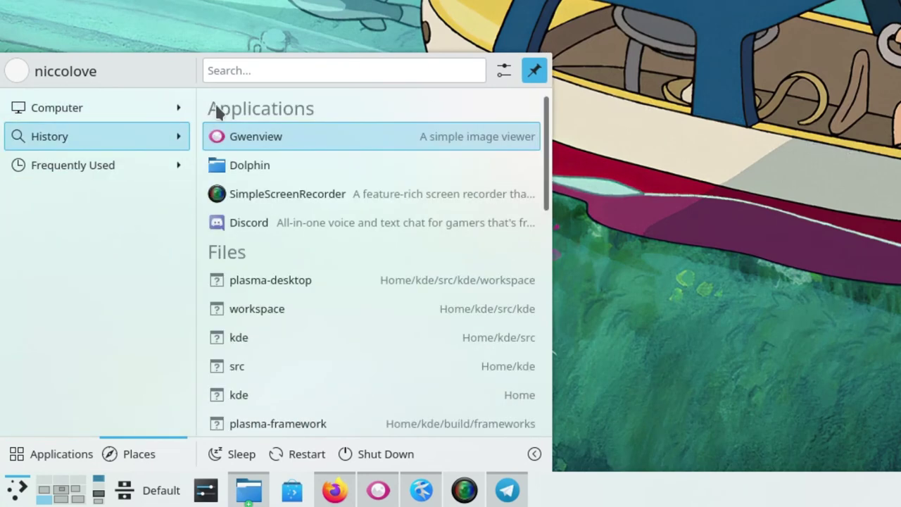
pyautogui.scroll(-1, 270, 267)
pyautogui.scroll(-10, 269, 281)
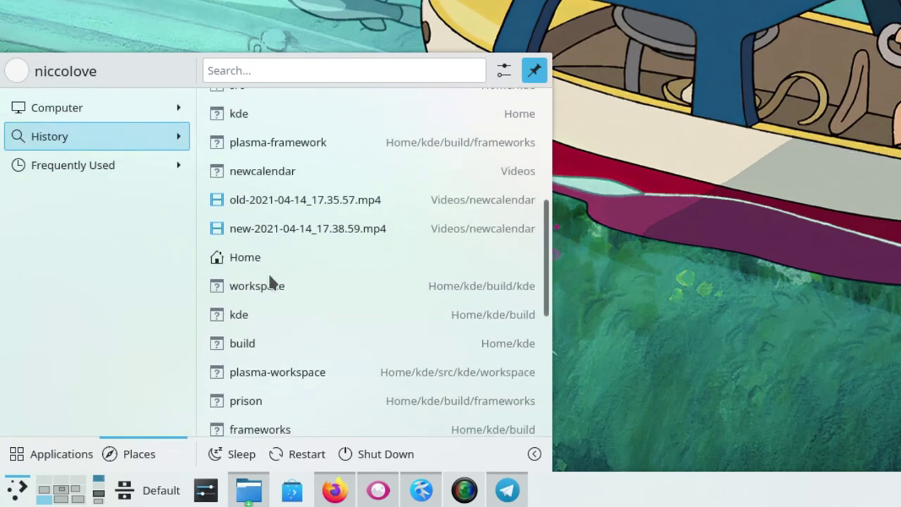
pyautogui.moveTo(116, 109)
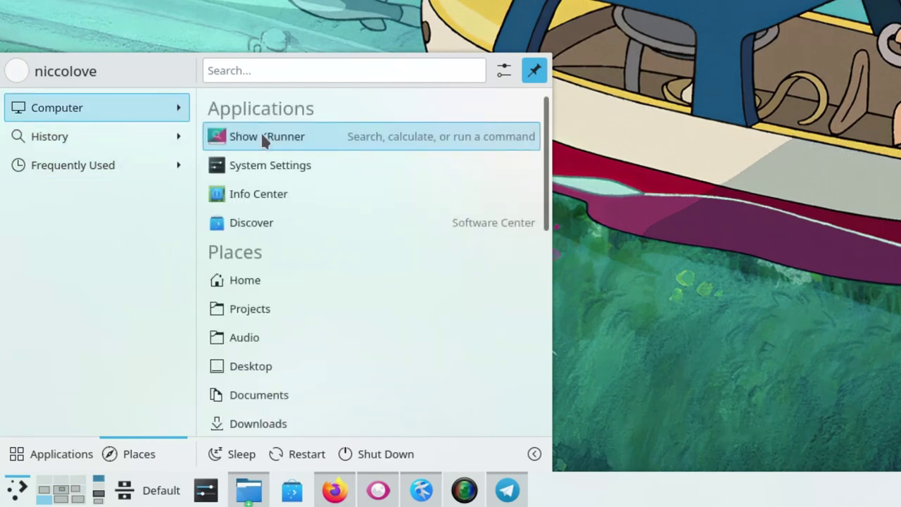
pyautogui.scroll(-10, 262, 139)
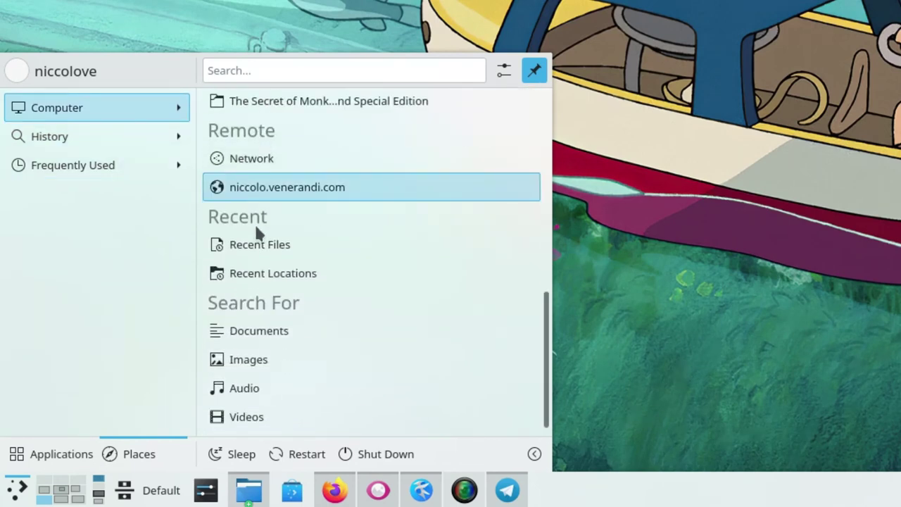
pyautogui.scroll(5, 262, 295)
pyautogui.scroll(5, 262, 278)
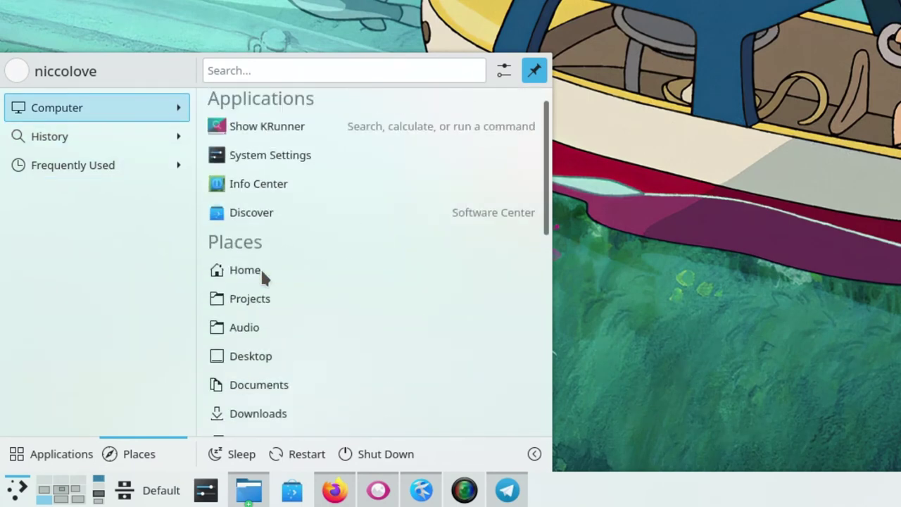
pyautogui.scroll(-2, 253, 423)
pyautogui.scroll(-2, 250, 430)
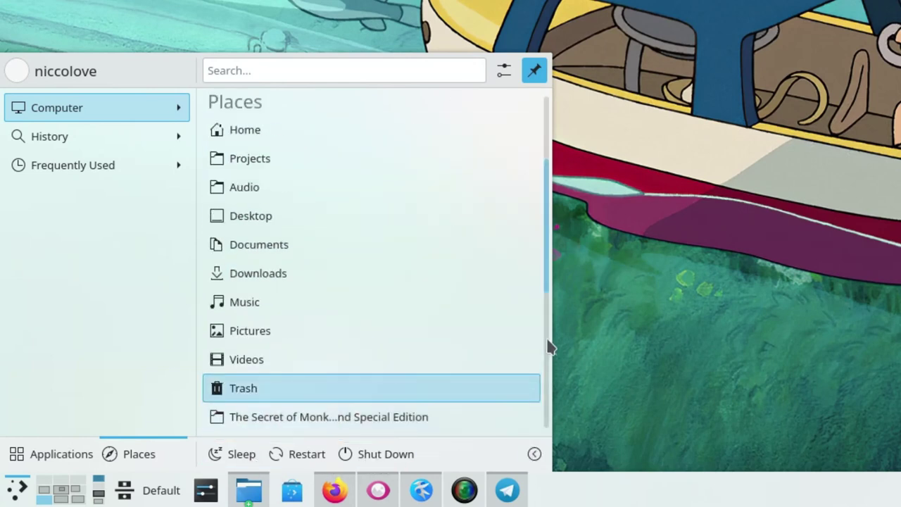
pyautogui.click(535, 73)
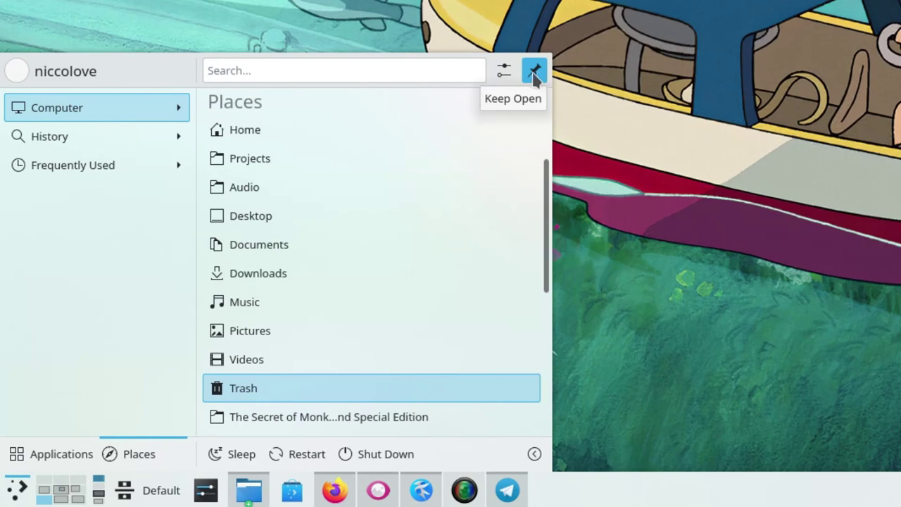
pyautogui.press('Escape')
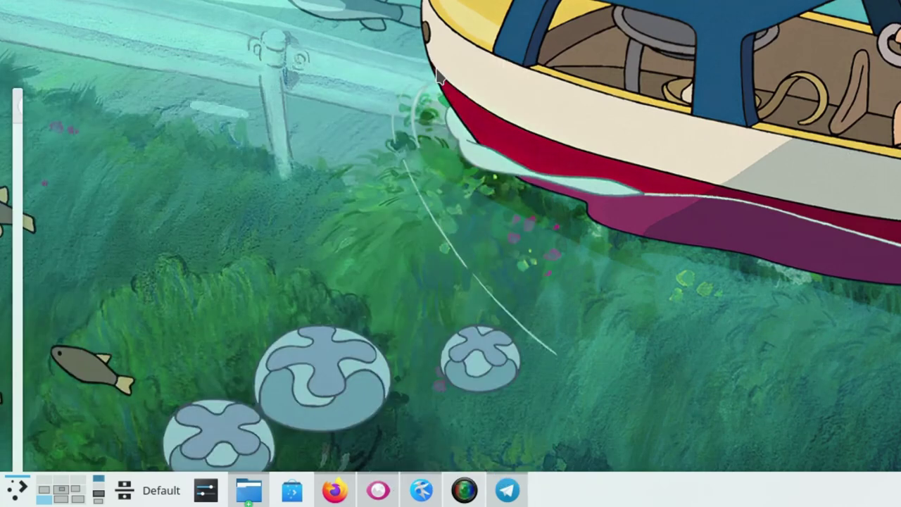
# - Scroll through Kickoff's All Applications A–Z list, then return to Favorites
pyautogui.press('super')
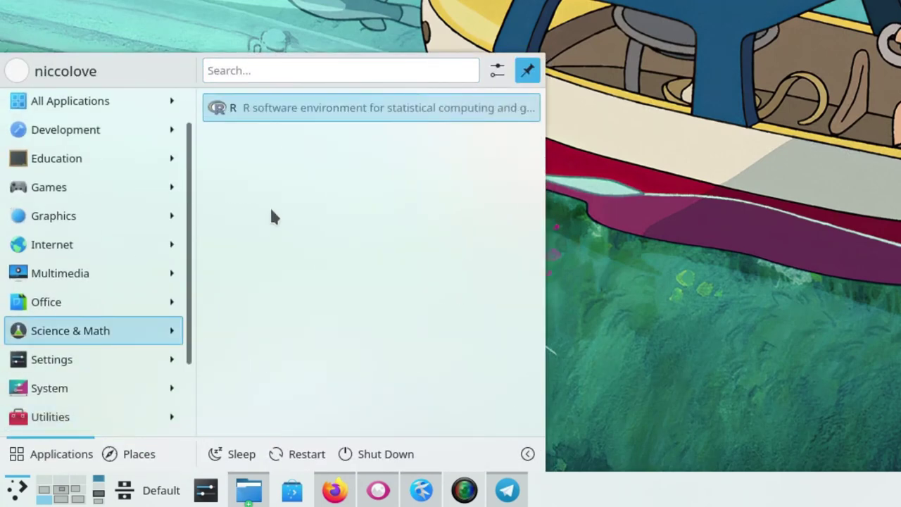
pyautogui.moveTo(98, 114)
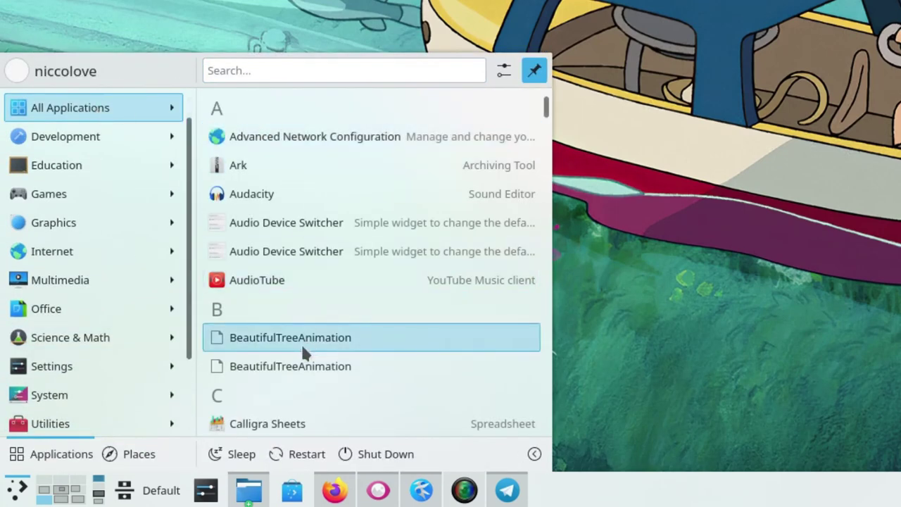
pyautogui.scroll(-5, 302, 342)
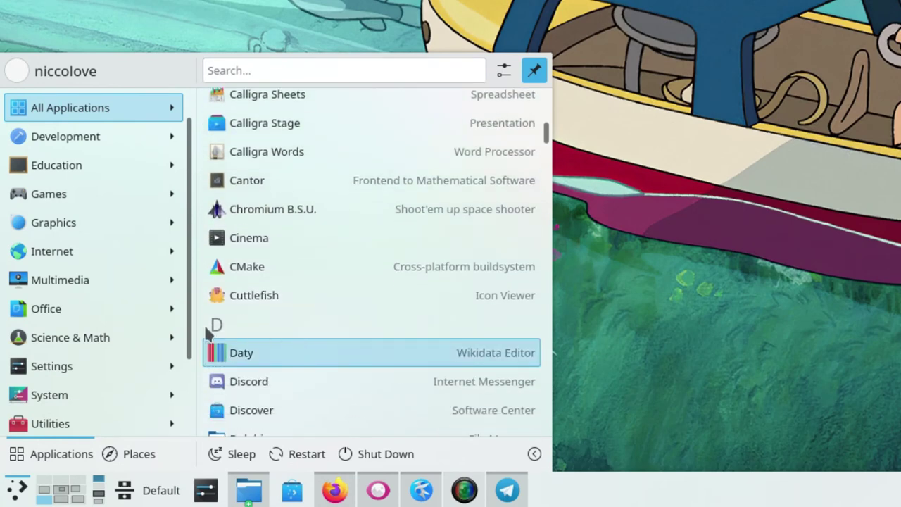
pyautogui.scroll(-8, 271, 324)
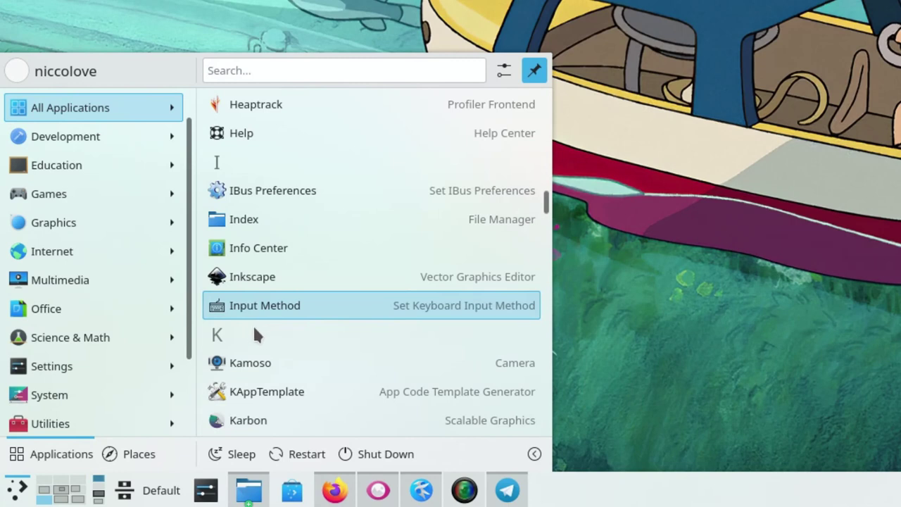
pyautogui.click(138, 111)
pyautogui.scroll(1, 137, 110)
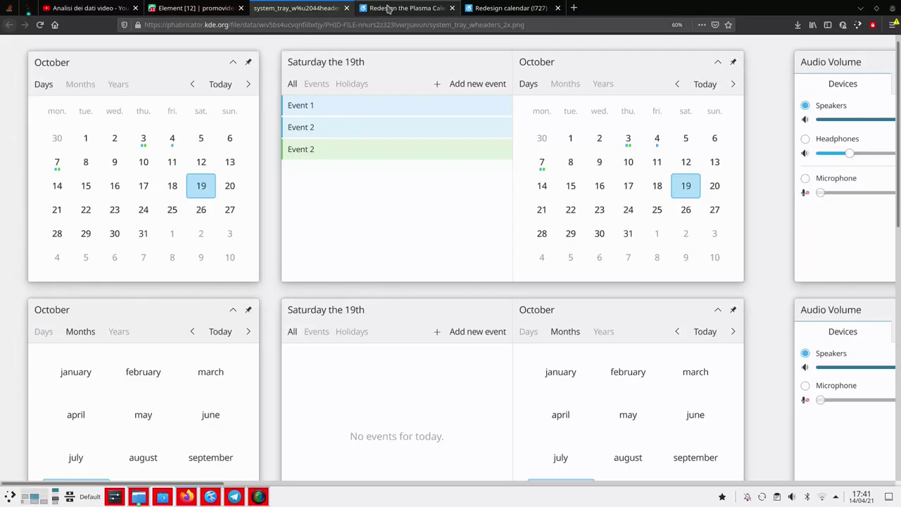
# - Switch between the plasma-framework and Redesign calendar merge request tabs, showing the calendar MR overview
pyautogui.click(401, 8)
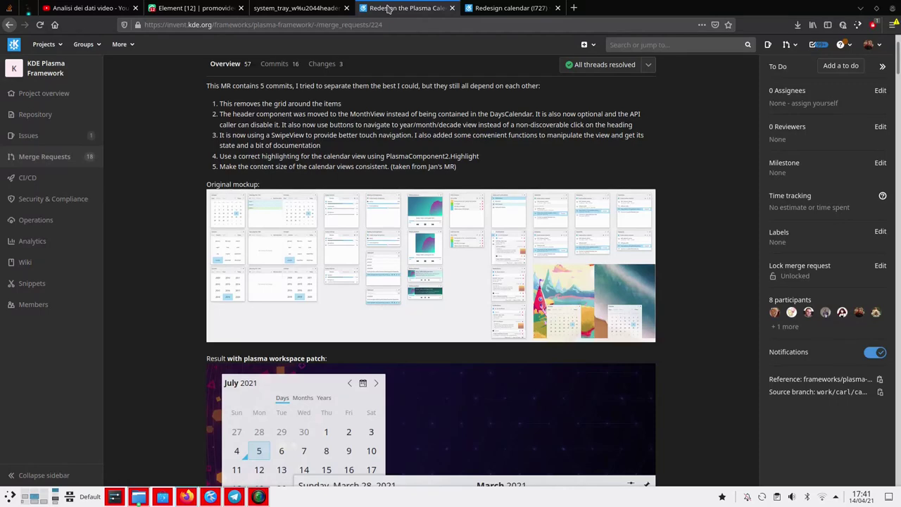
pyautogui.click(498, 9)
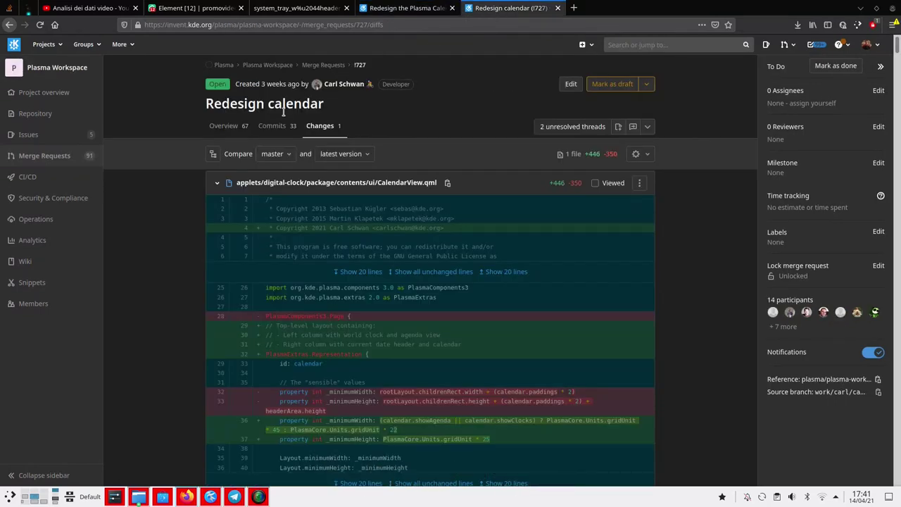
pyautogui.click(236, 128)
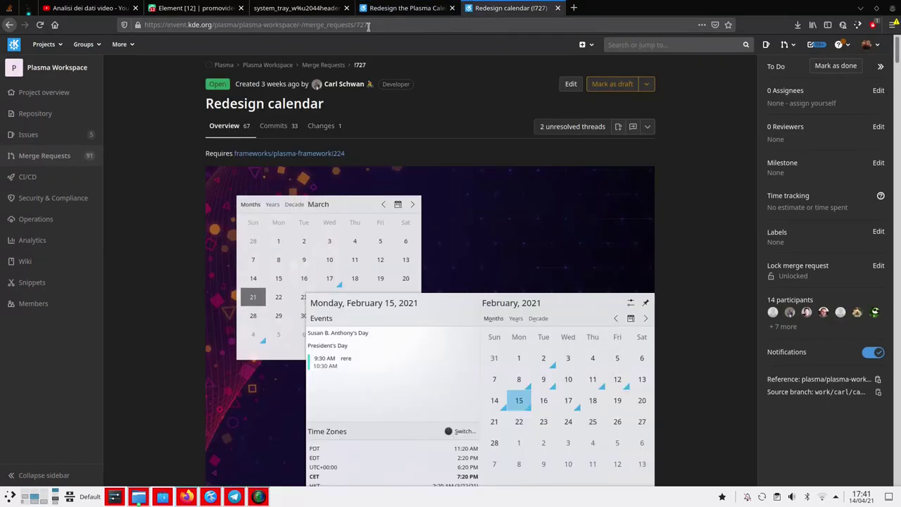
# - Open the plasma-framework source folder in the file manager, then scroll MR !224 to its merge details
pyautogui.click(387, 9)
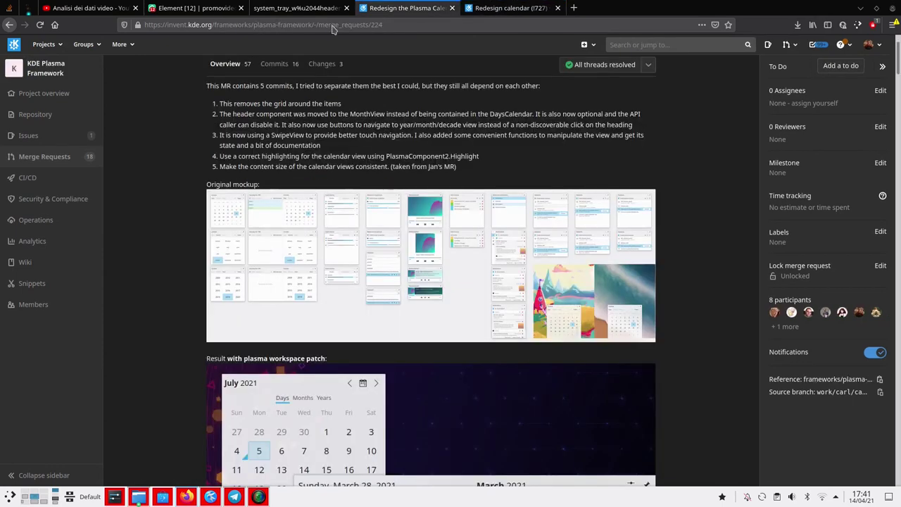
pyautogui.hotkey('alt', 'Tab')
pyautogui.click(157, 56)
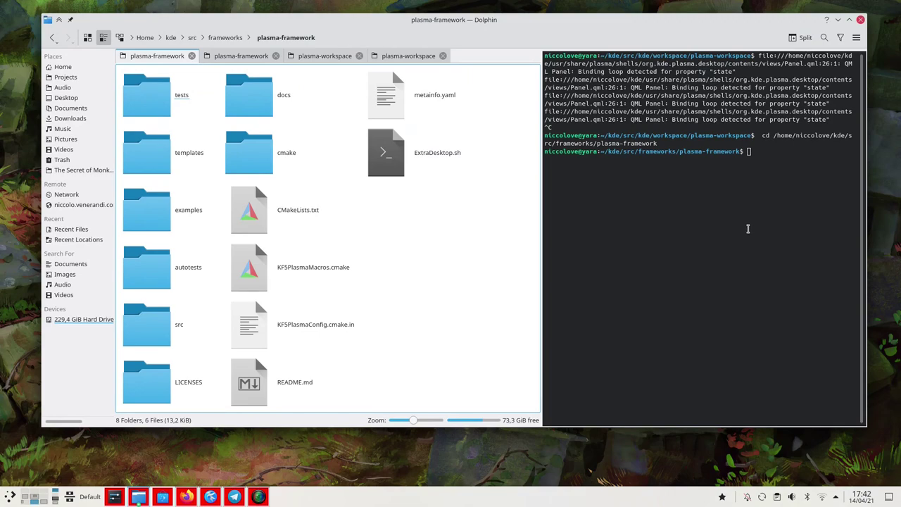
pyautogui.hotkey('alt', 'Tab')
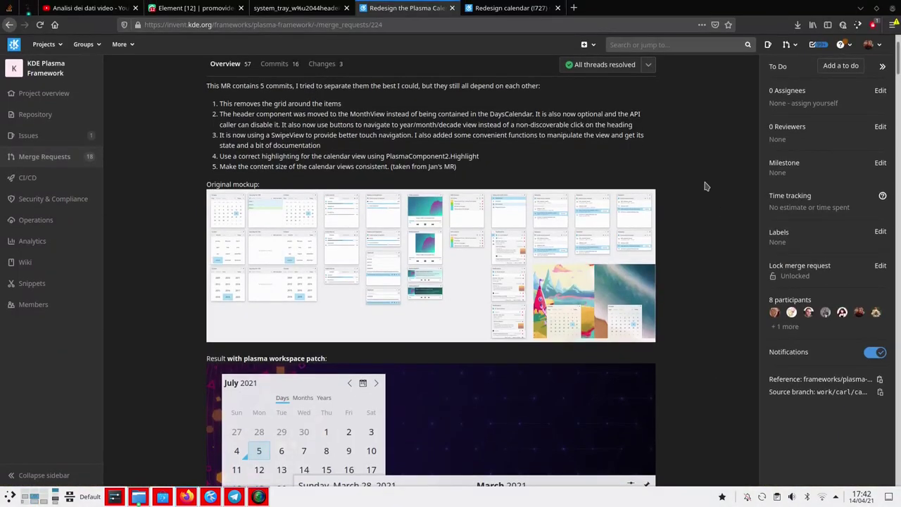
pyautogui.scroll(-12, 707, 185)
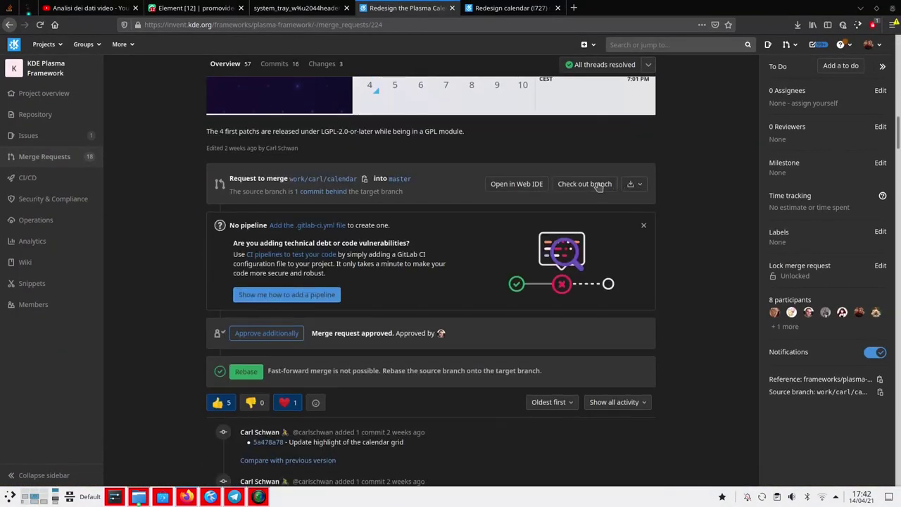
# - Copy 'git fetch origin' from the checkout instructions and run it in Dolphin's terminal
pyautogui.click(599, 184)
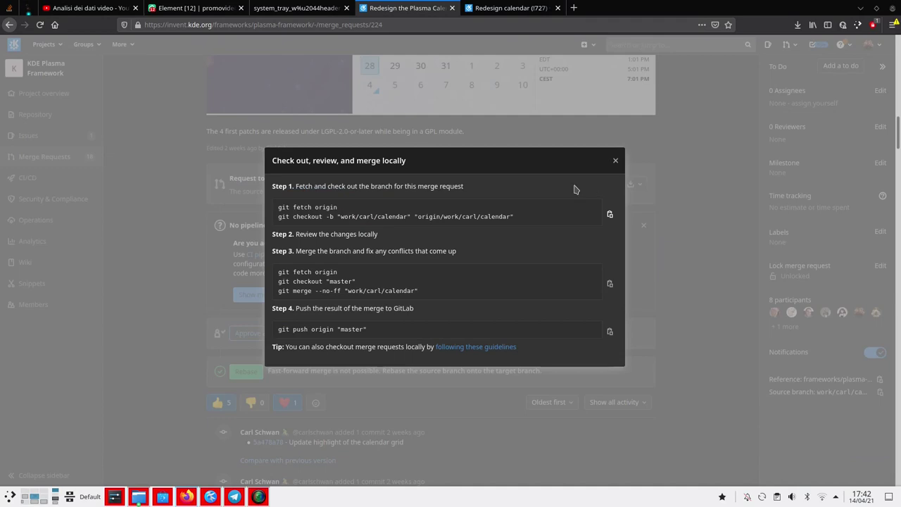
pyautogui.tripleClick(336, 206)
pyautogui.press('super+c')
pyautogui.hotkey('alt', 'Tab')
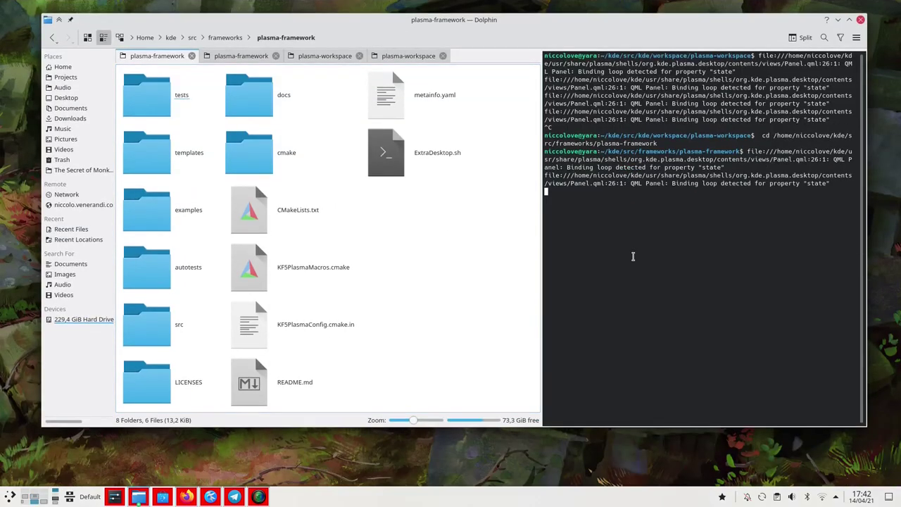
pyautogui.middleClick(633, 257)
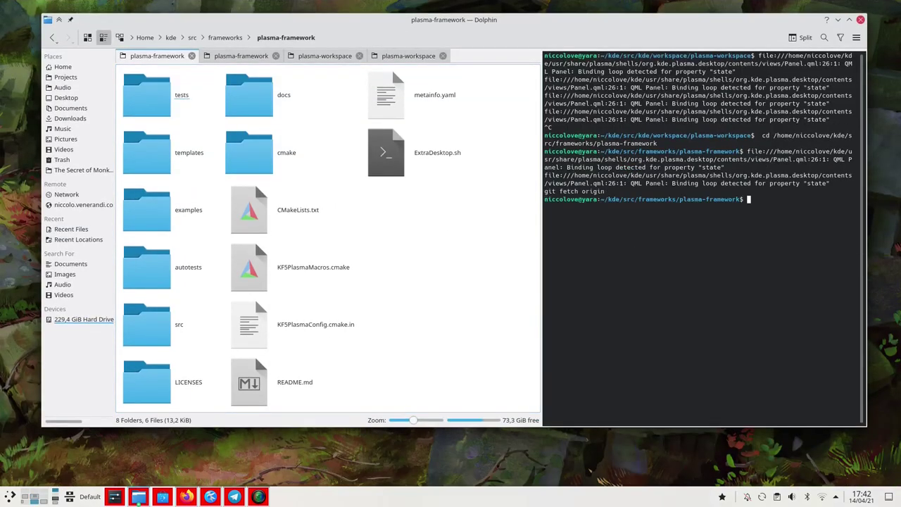
pyautogui.hotkey('alt', 'Tab')
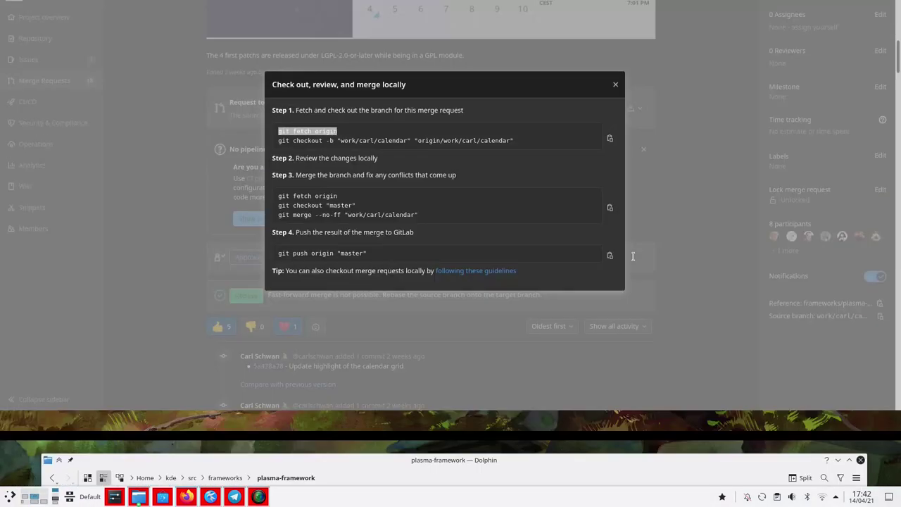
# - Run the 'git checkout -b work/carl/calendar' command, which fails because the branch exists
pyautogui.tripleClick(290, 216)
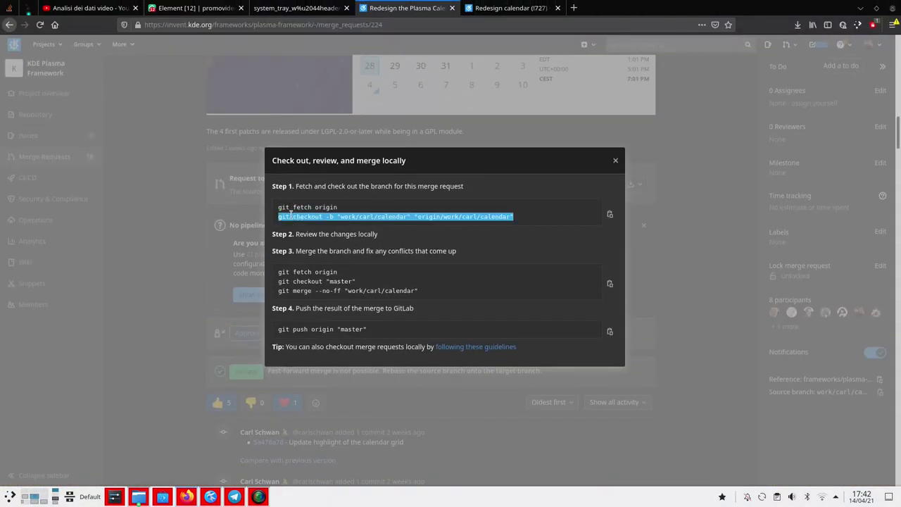
pyautogui.hotkey('ctrl', 'c')
pyautogui.hotkey('alt', 'Tab')
pyautogui.hotkey('ctrl', 'shift', 'v')
pyautogui.press('Return')
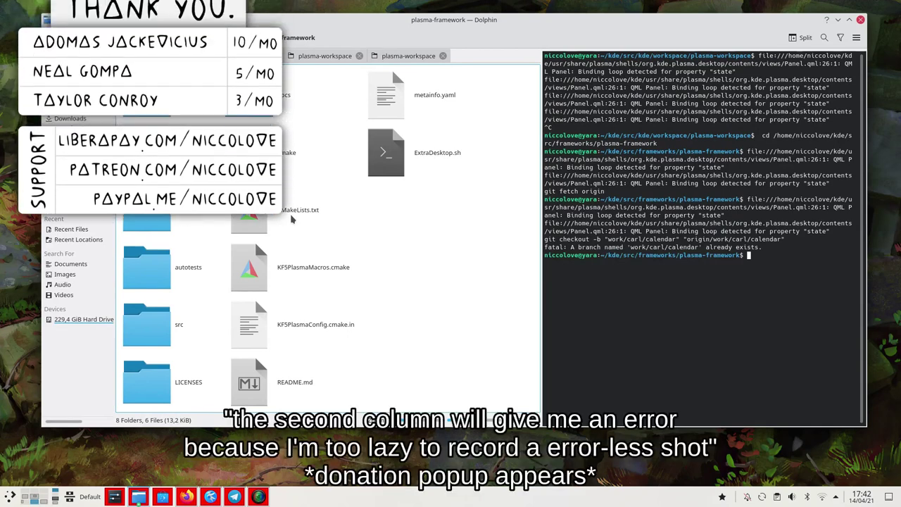
pyautogui.tripleClick(578, 248)
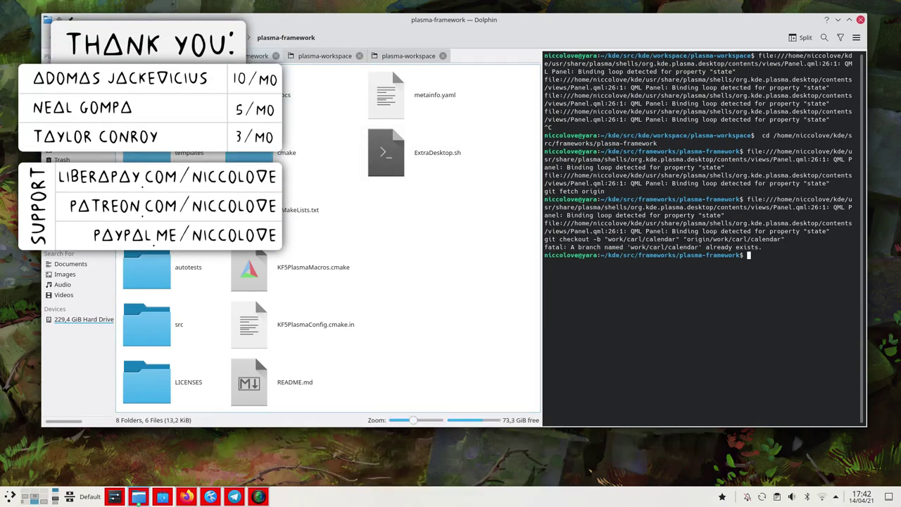
# - Start building and installing plasma-framework with make install -j8
pyautogui.write('ma')
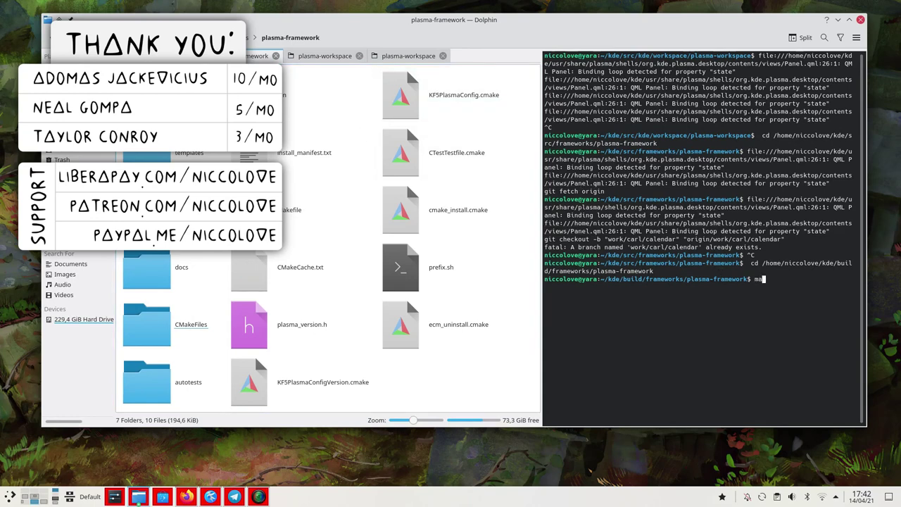
pyautogui.write('ke instal')
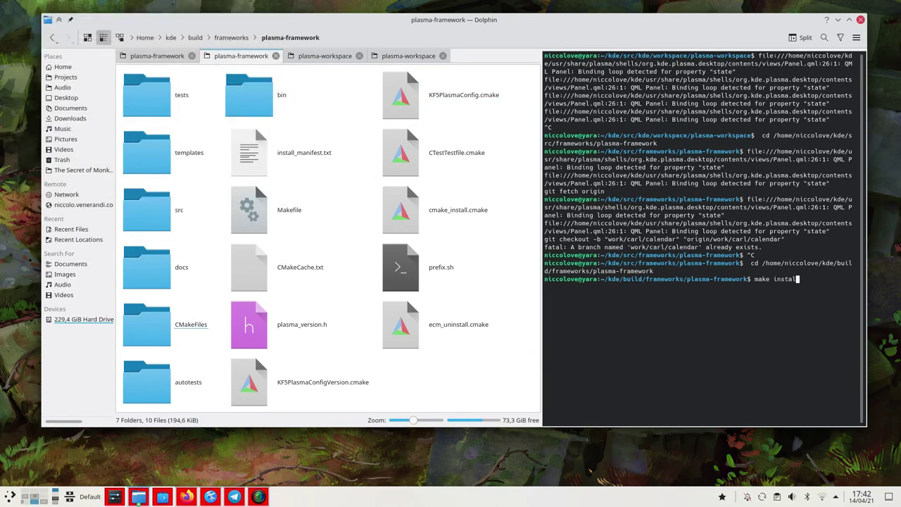
pyautogui.write('l -j8')
pyautogui.press('Return')
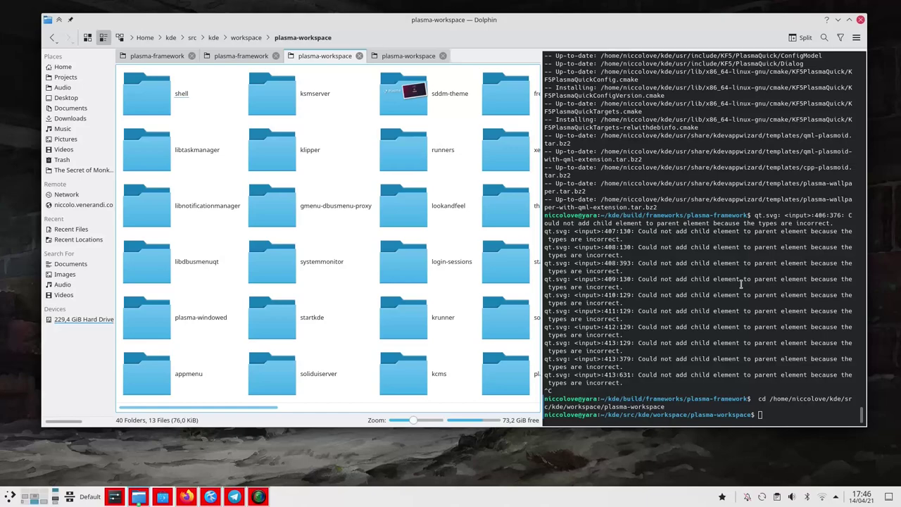
# - Bring up the local checkout instructions for the Redesign calendar merge request !727
pyautogui.hotkey('alt', 'Tab')
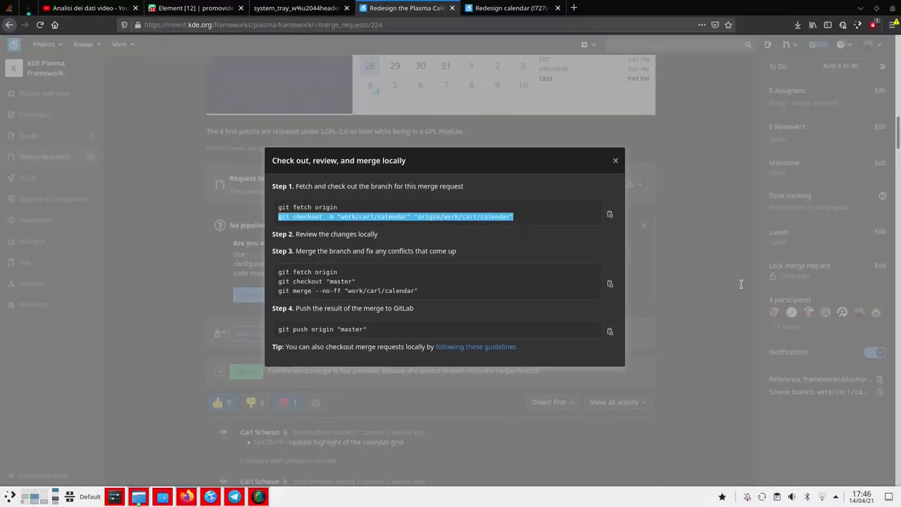
pyautogui.click(514, 9)
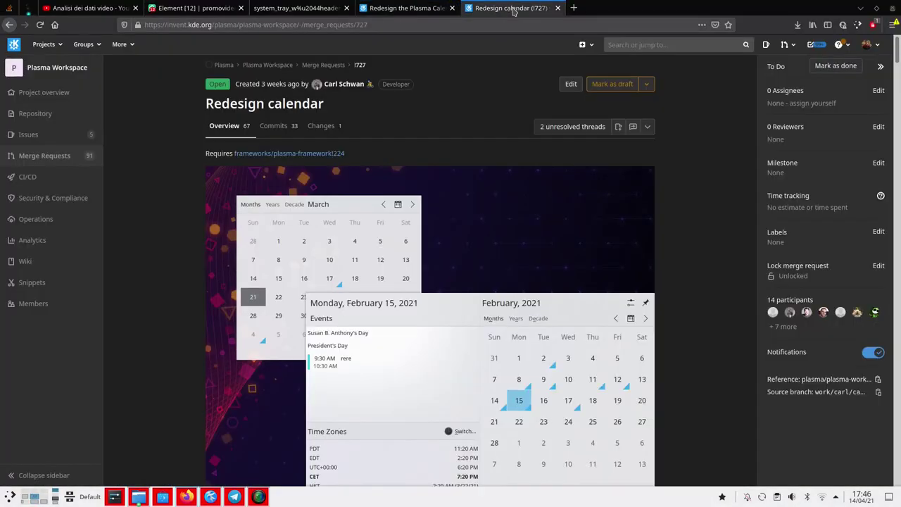
pyautogui.scroll(-15, 641, 231)
pyautogui.scroll(8, 641, 232)
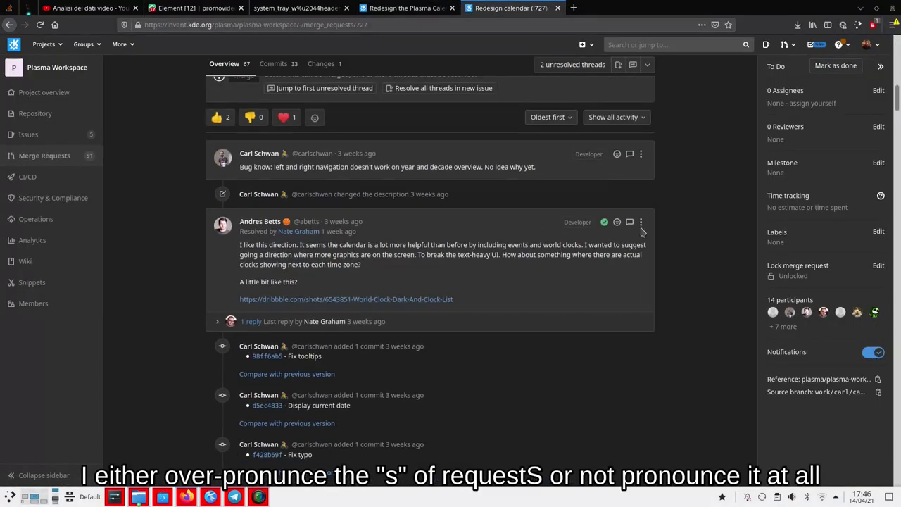
pyautogui.scroll(5, 621, 169)
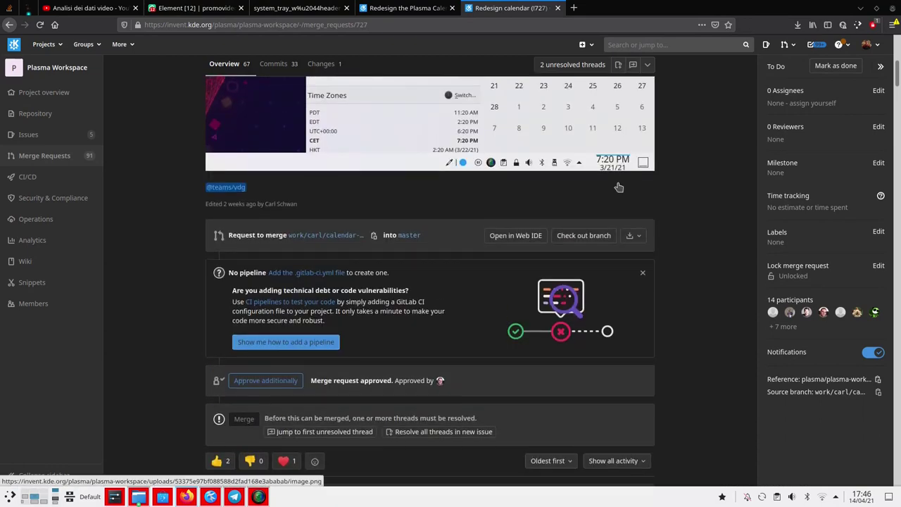
pyautogui.click(597, 240)
# - Run git fetch origin and the work/carl/calendar-redesign checkout in the plasma-workspace terminal
pyautogui.tripleClick(311, 207)
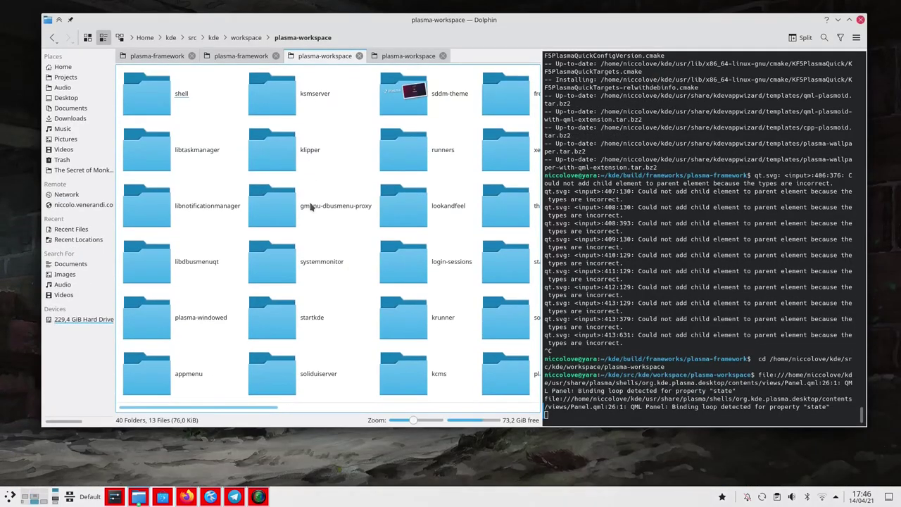
pyautogui.hotkey('ctrl', 'shift', 'v')
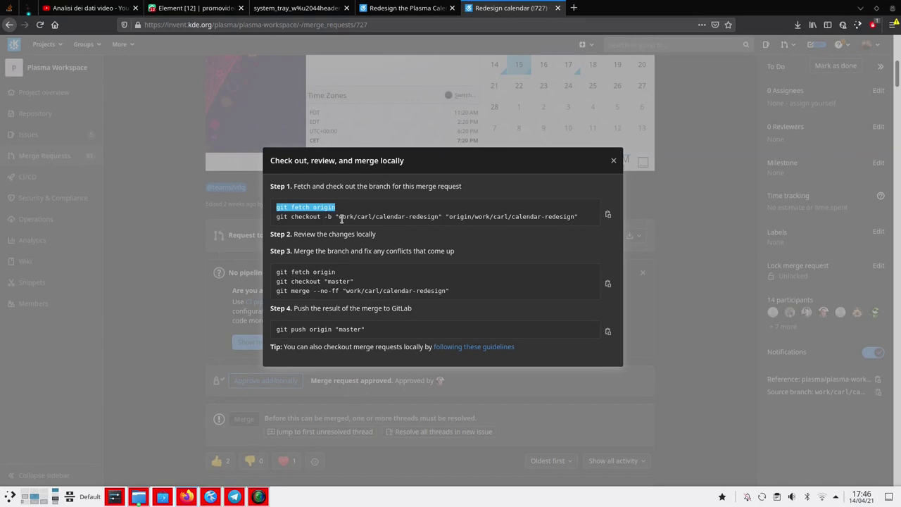
pyautogui.tripleClick(341, 217)
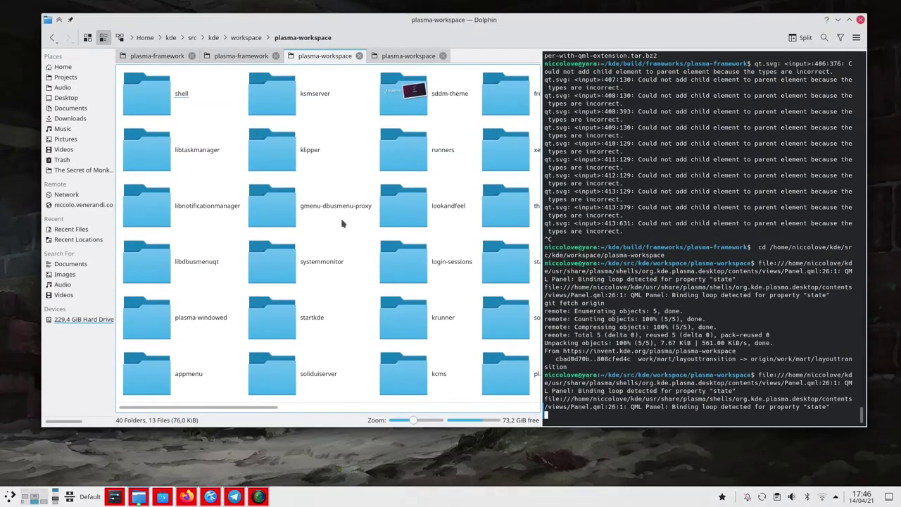
pyautogui.hotkey('ctrl', 'shift', 'v')
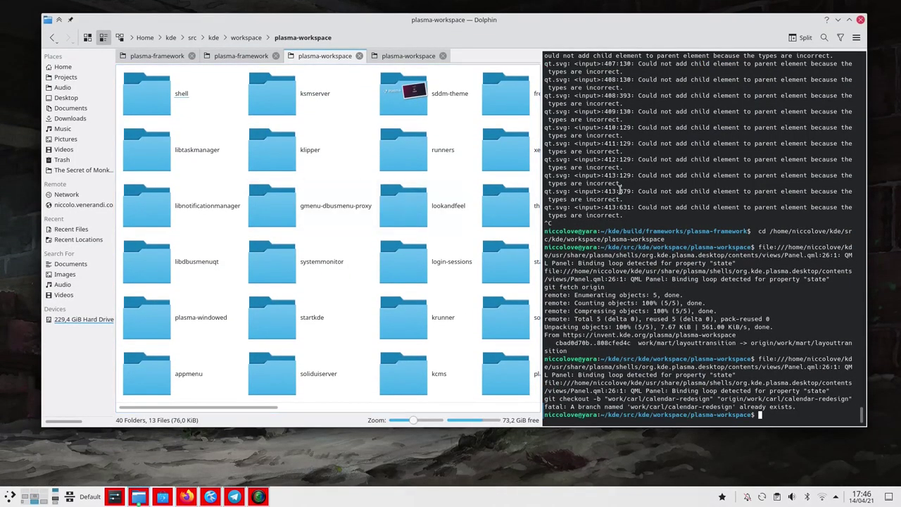
# - Run make install -j8 in the plasma-workspace build folder
pyautogui.click(409, 56)
pyautogui.write('make instal')
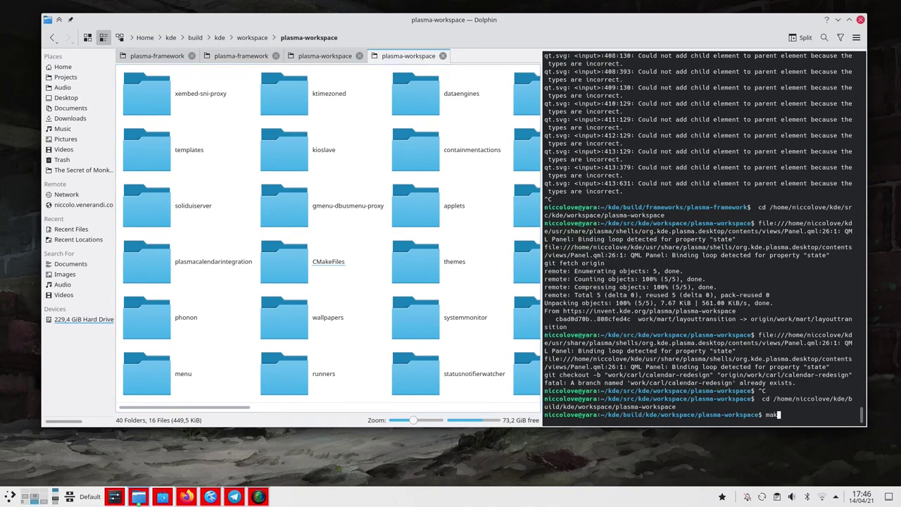
pyautogui.write('l -j8')
pyautogui.press('Return')
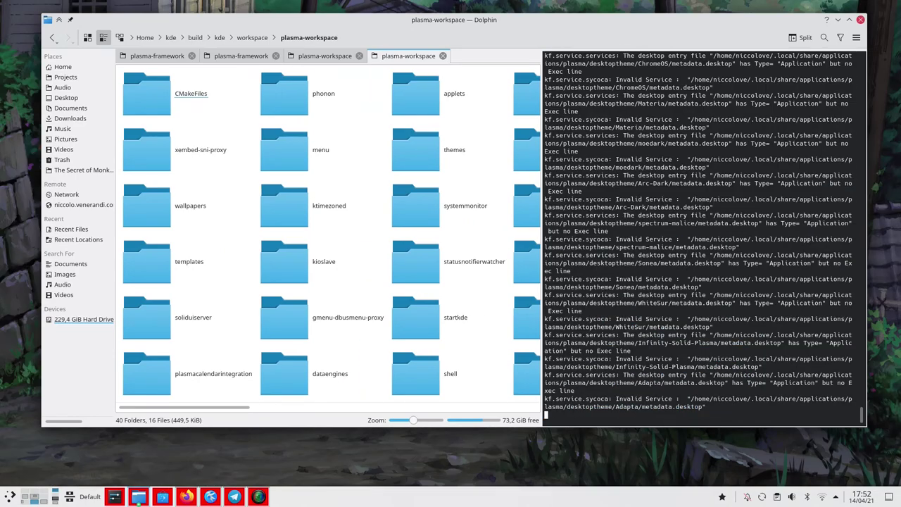
# - Source prefix.sh for plasma-workspace and plasma-framework, then relaunch the shell with plasmashell --replace &
pyautogui.write('source prefix.sh')
pyautogui.press('Return')
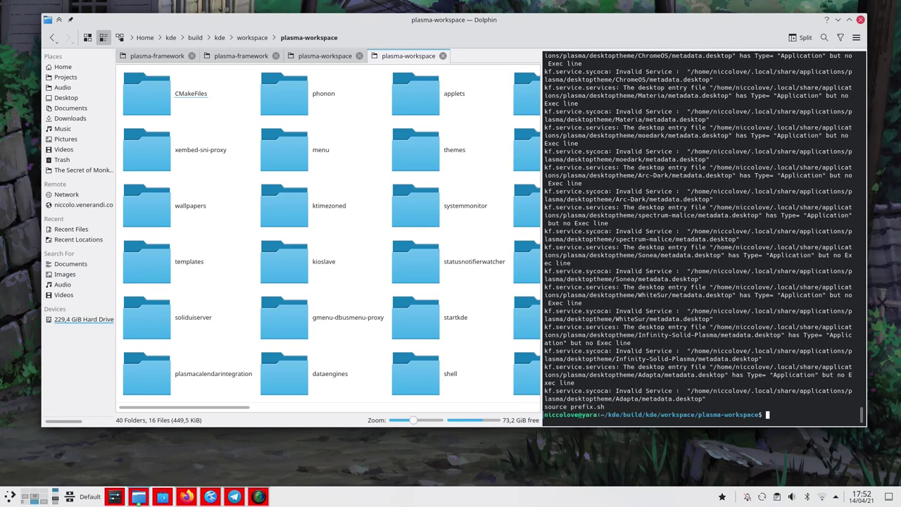
pyautogui.click(241, 55)
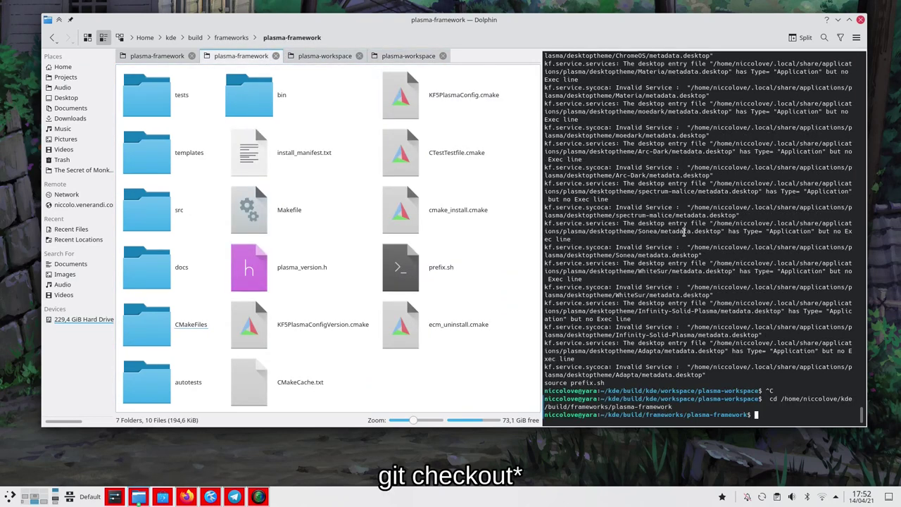
pyautogui.write('source prefix.sh')
pyautogui.press('Return')
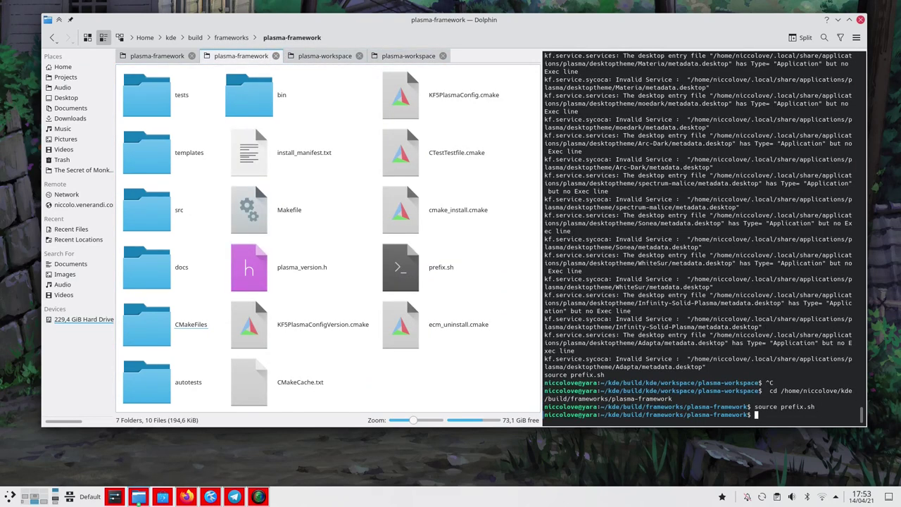
pyautogui.write('plasmashell --replace &')
pyautogui.press('Return')
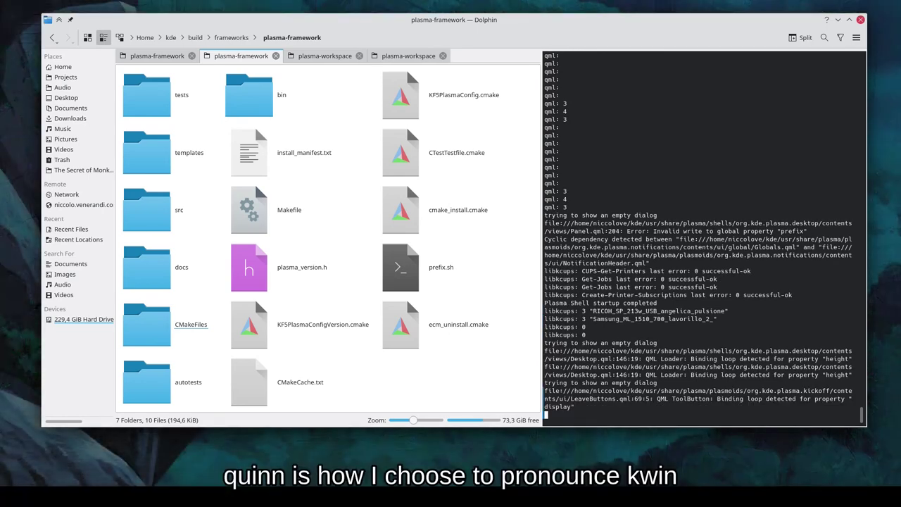
# - Open the panel clock's calendar popup, showing 14 April 2021 with GMT and CEST times
pyautogui.click(860, 496)
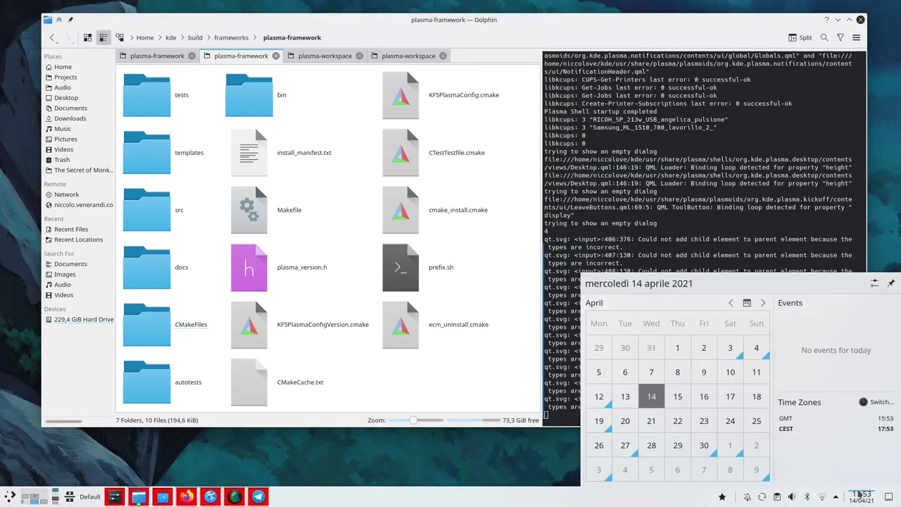